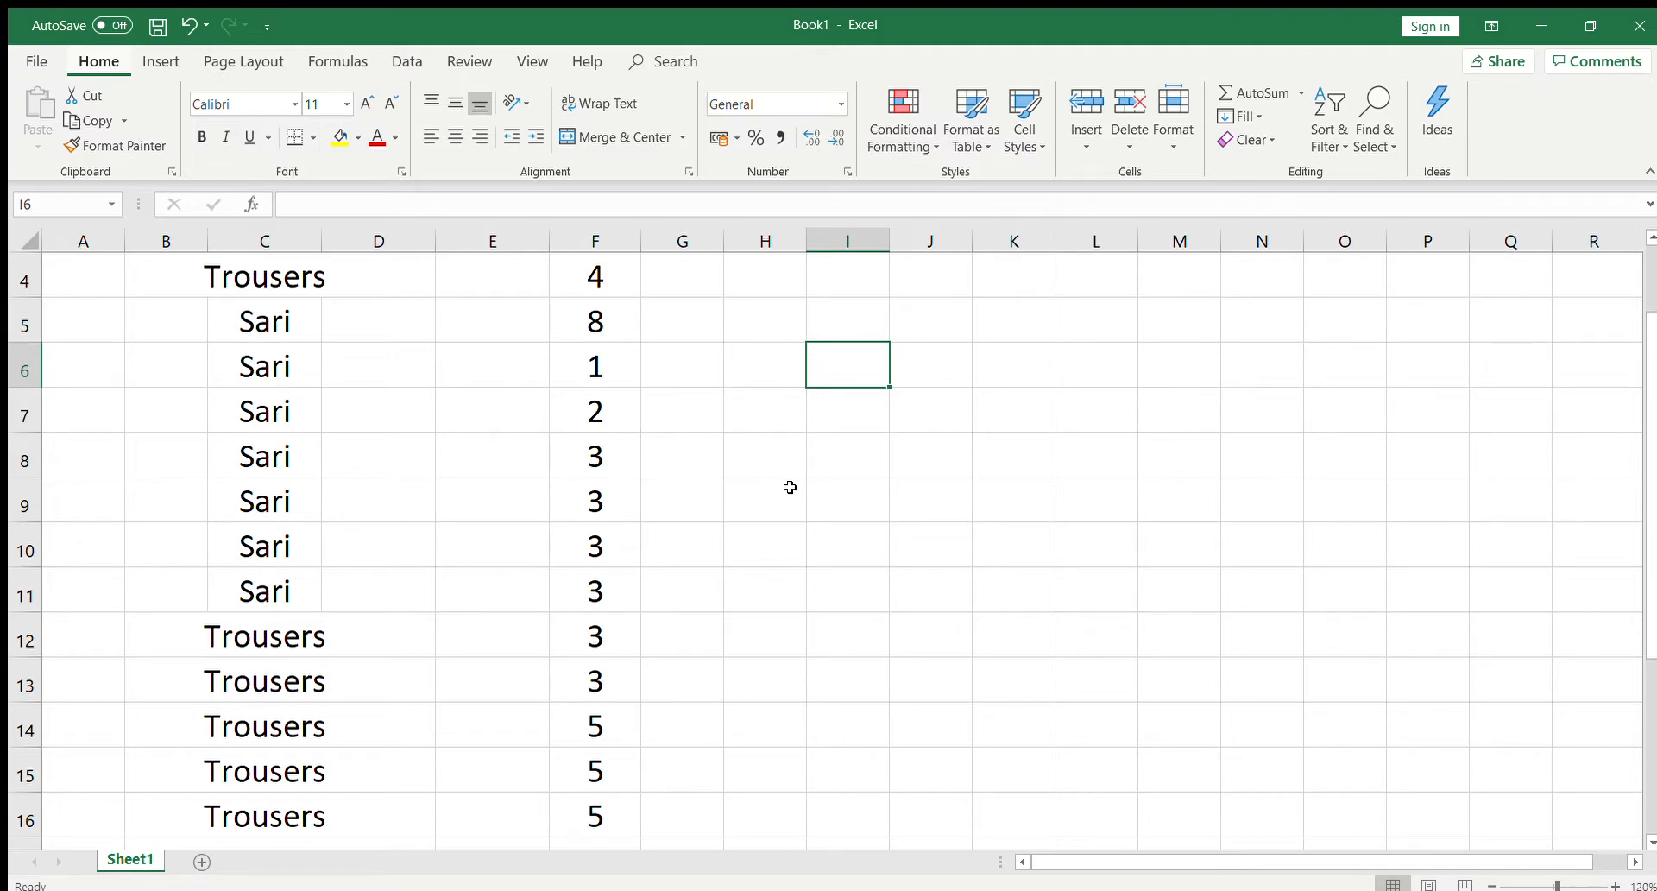
Step: Count the numeric entries in F3:F20 with a COUNT formula in cell H5 and reselect that cell
{"action": "scroll", "coordinate": [762, 472], "scroll_direction": "up", "scroll_amount": 1}
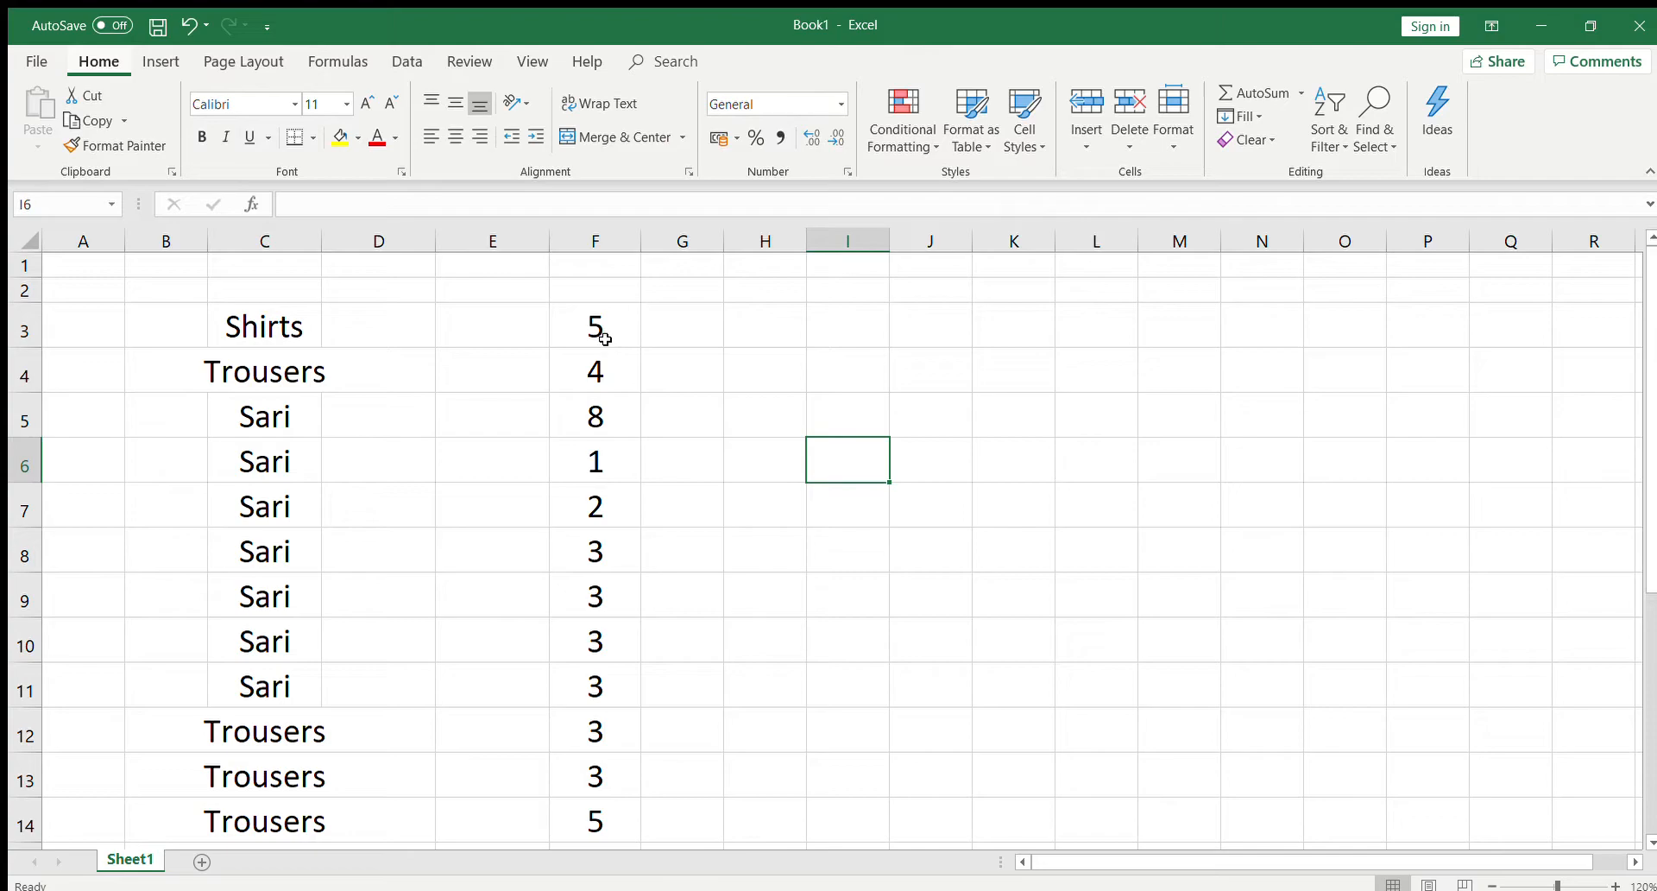
{"action": "scroll", "coordinate": [605, 338], "scroll_direction": "down", "scroll_amount": 2}
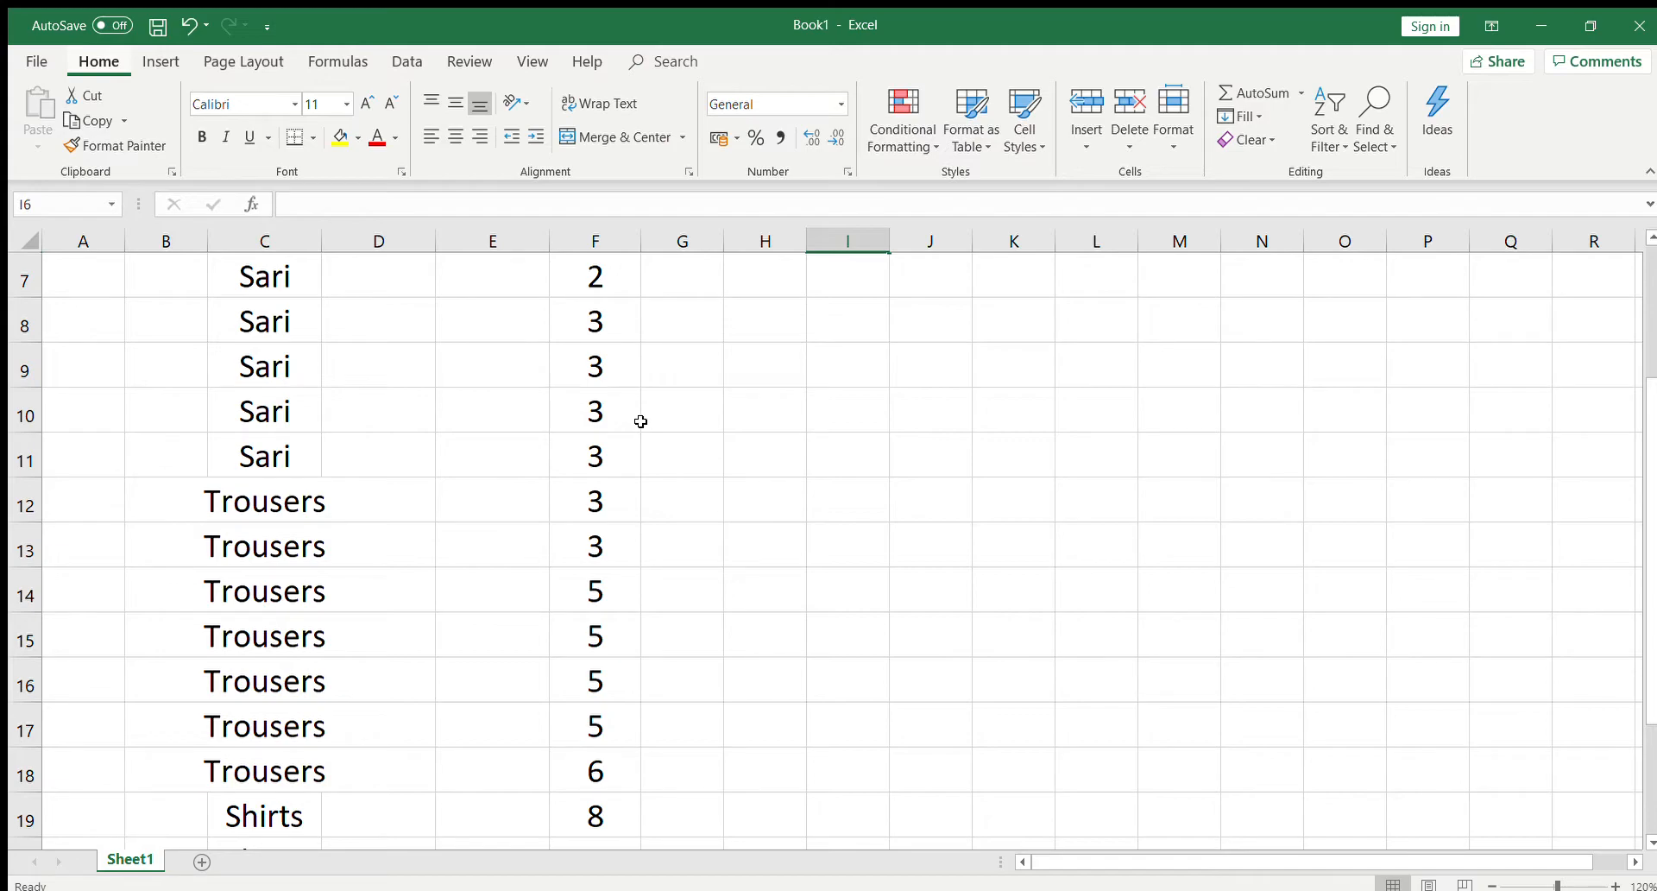
{"action": "scroll", "coordinate": [633, 426], "scroll_direction": "up", "scroll_amount": 2}
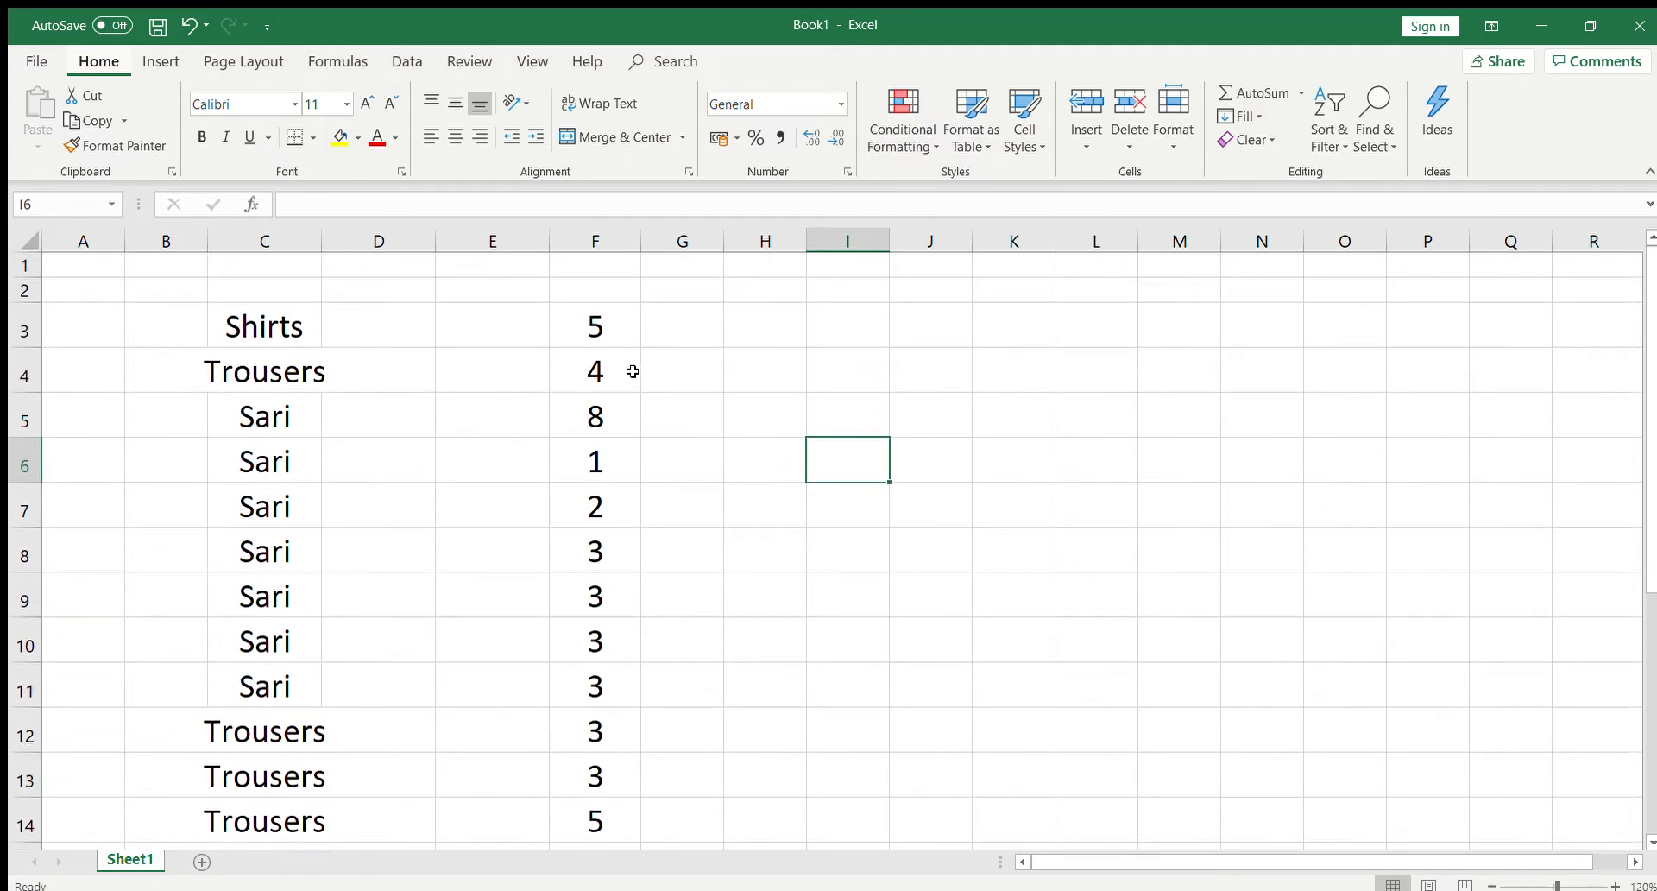
{"action": "left_click", "coordinate": [774, 418]}
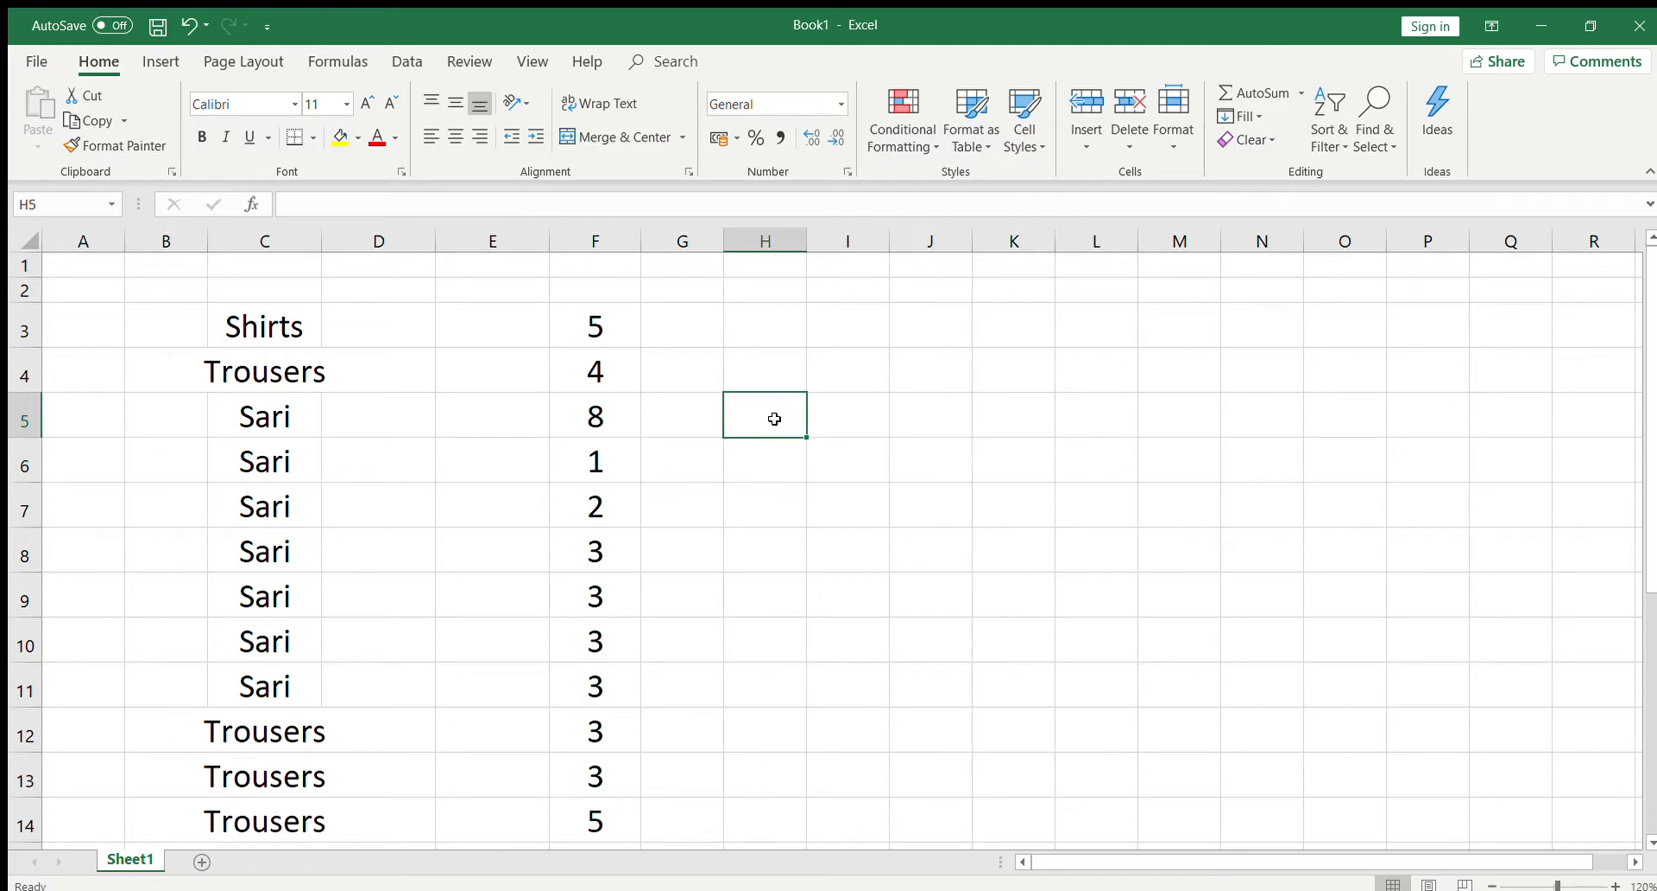
{"action": "type", "text": "="}
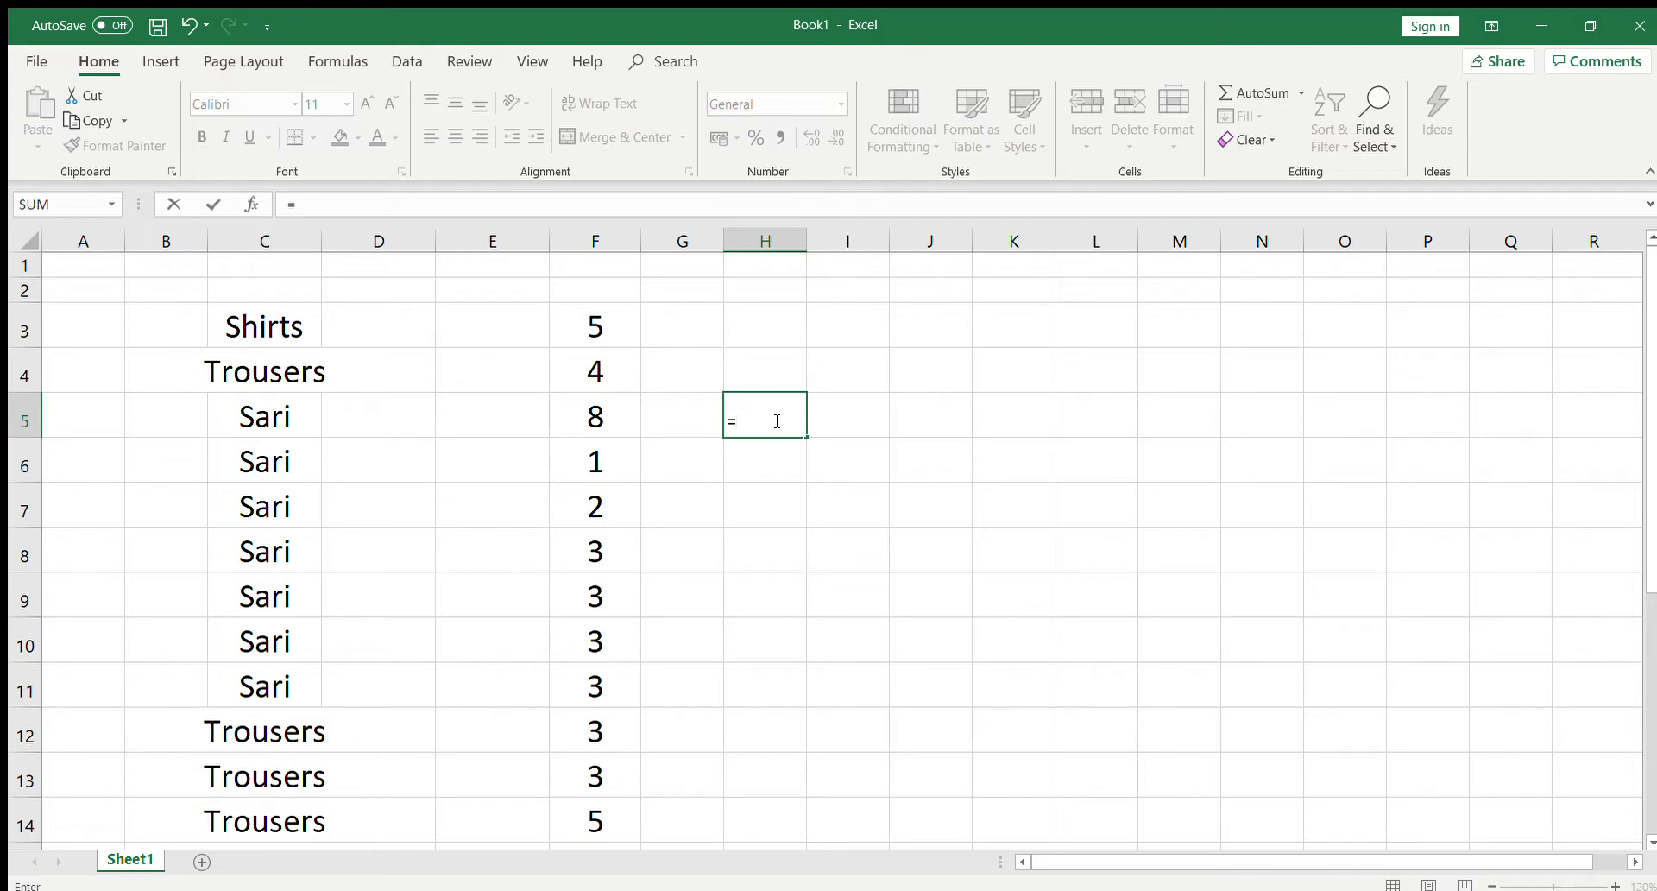
{"action": "type", "text": "count("}
{"action": "left_click", "coordinate": [598, 325]}
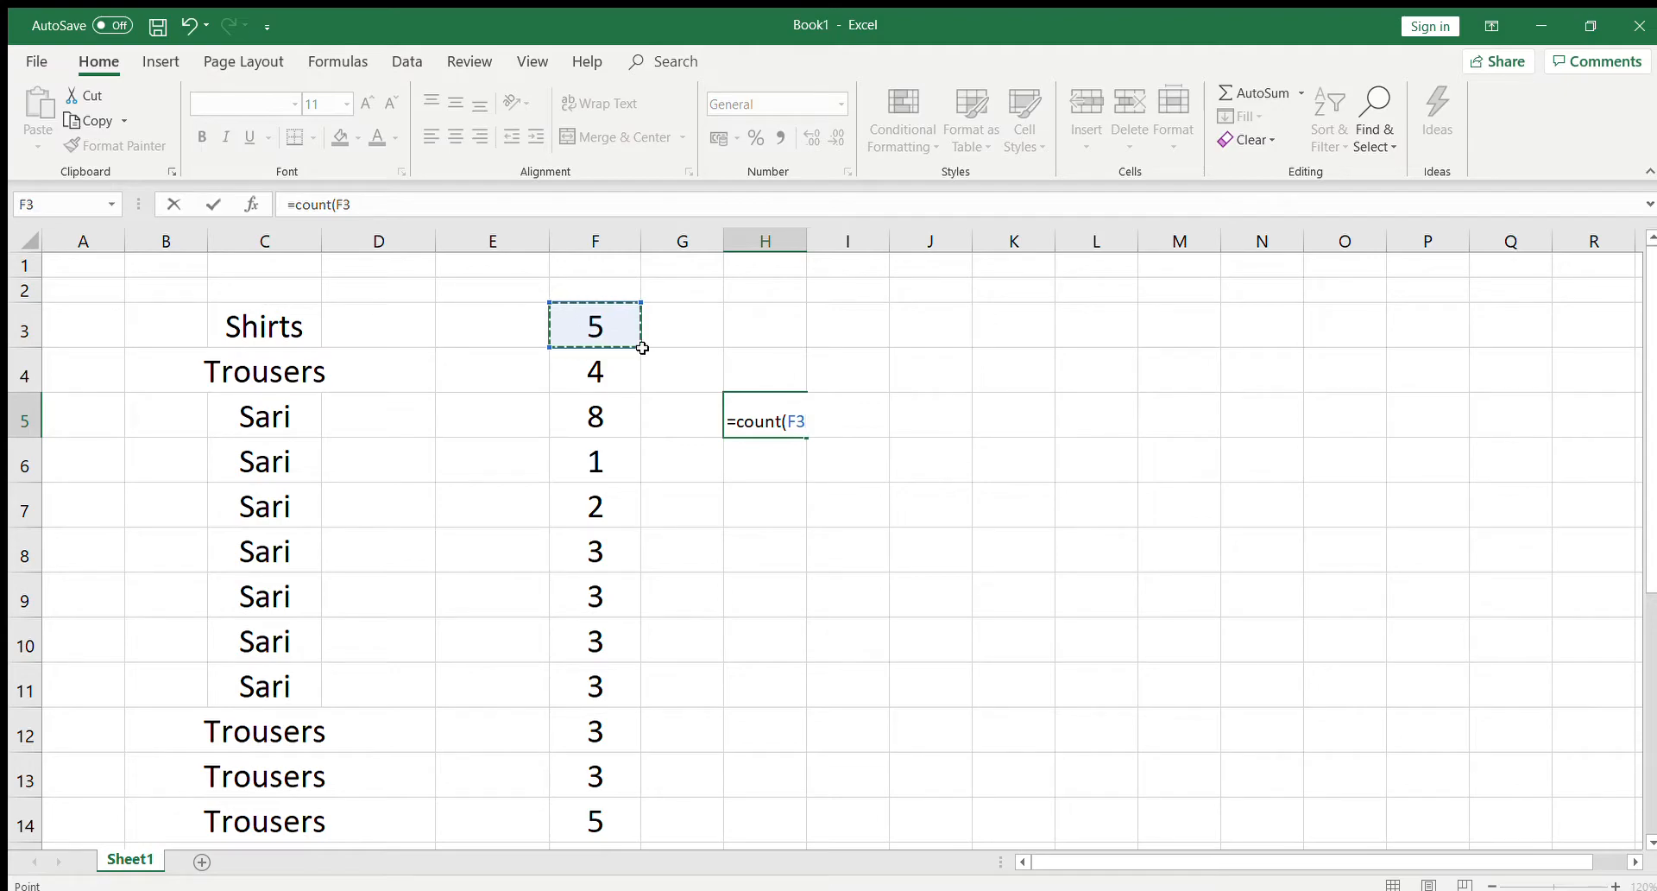
{"action": "left_click_drag", "start_coordinate": [646, 352], "coordinate": [635, 792]}
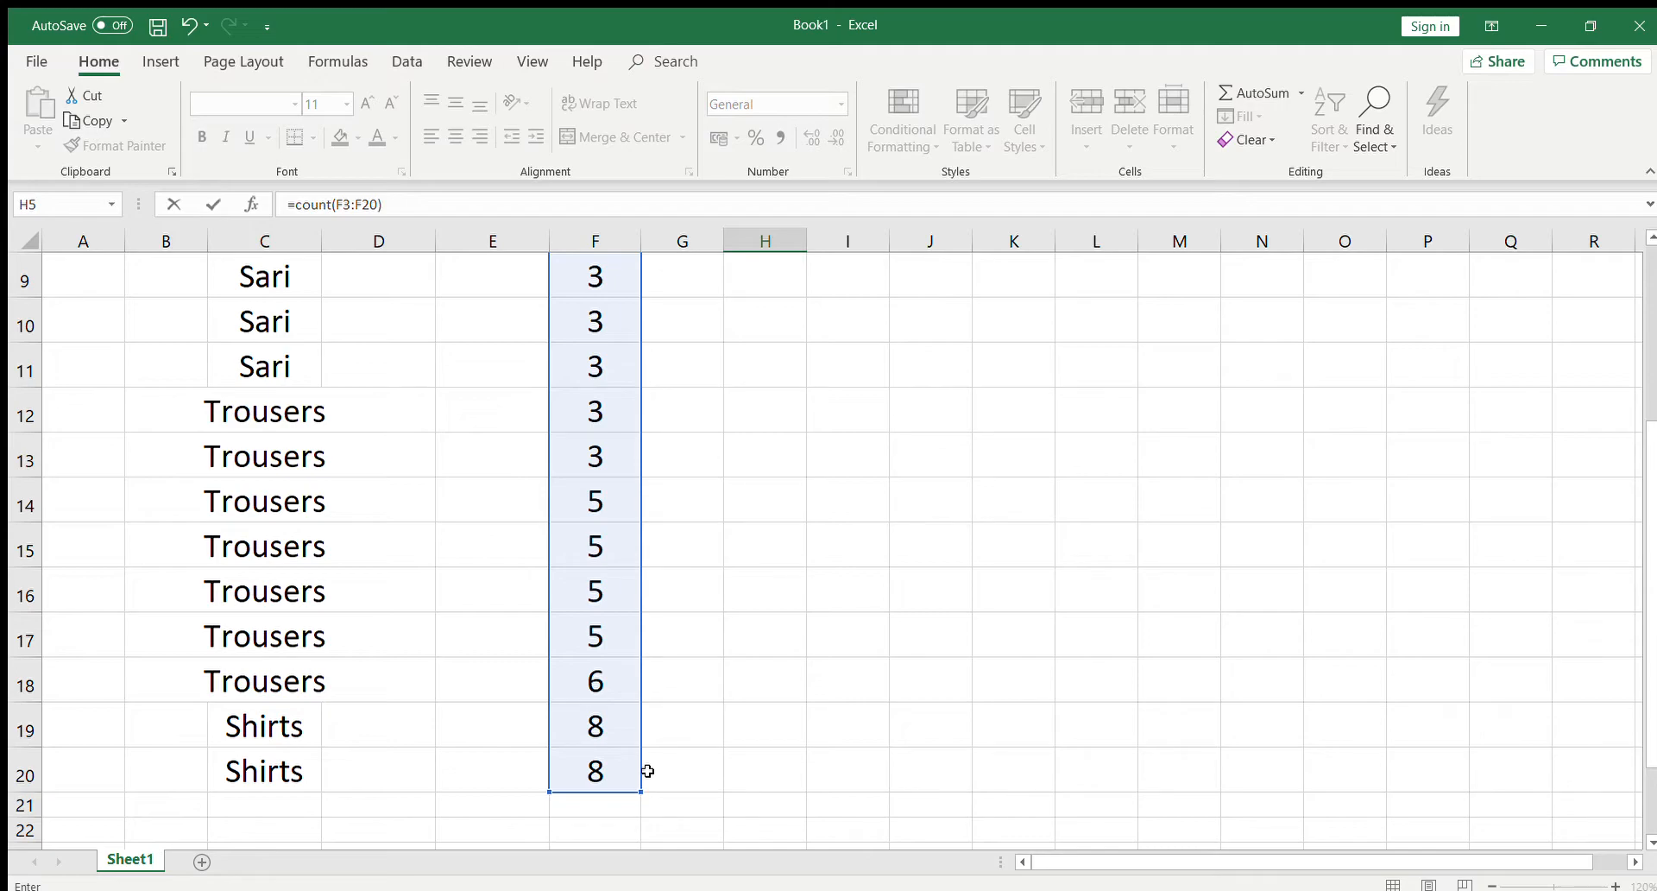
{"action": "key", "text": "Return"}
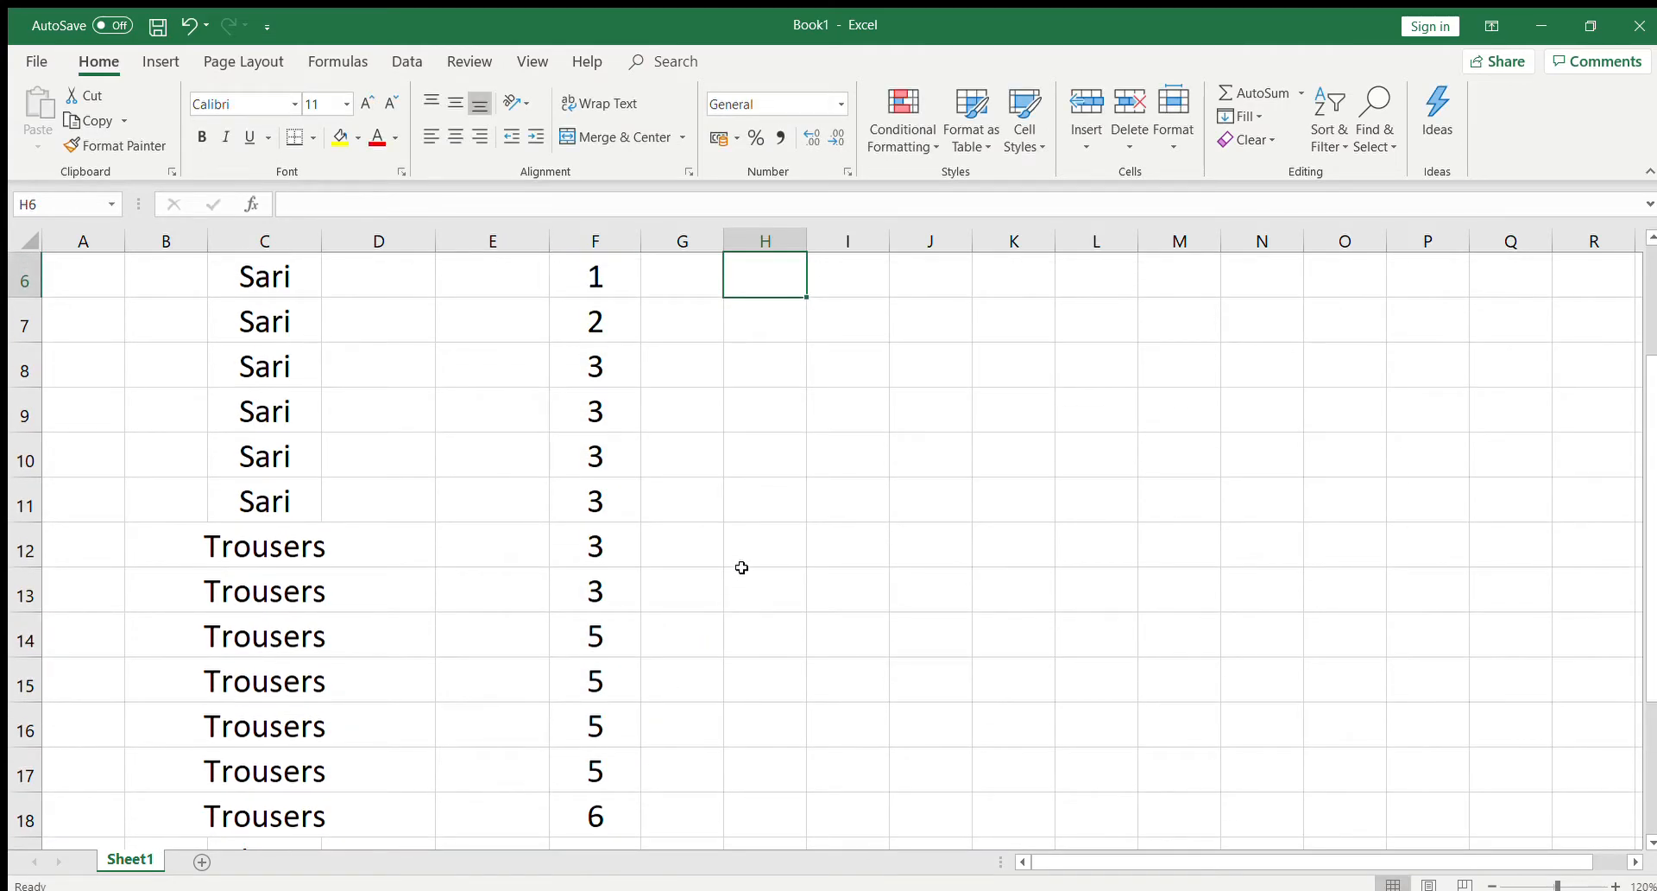
{"action": "scroll", "coordinate": [743, 563], "scroll_direction": "up", "scroll_amount": 1}
{"action": "left_click", "coordinate": [775, 370]}
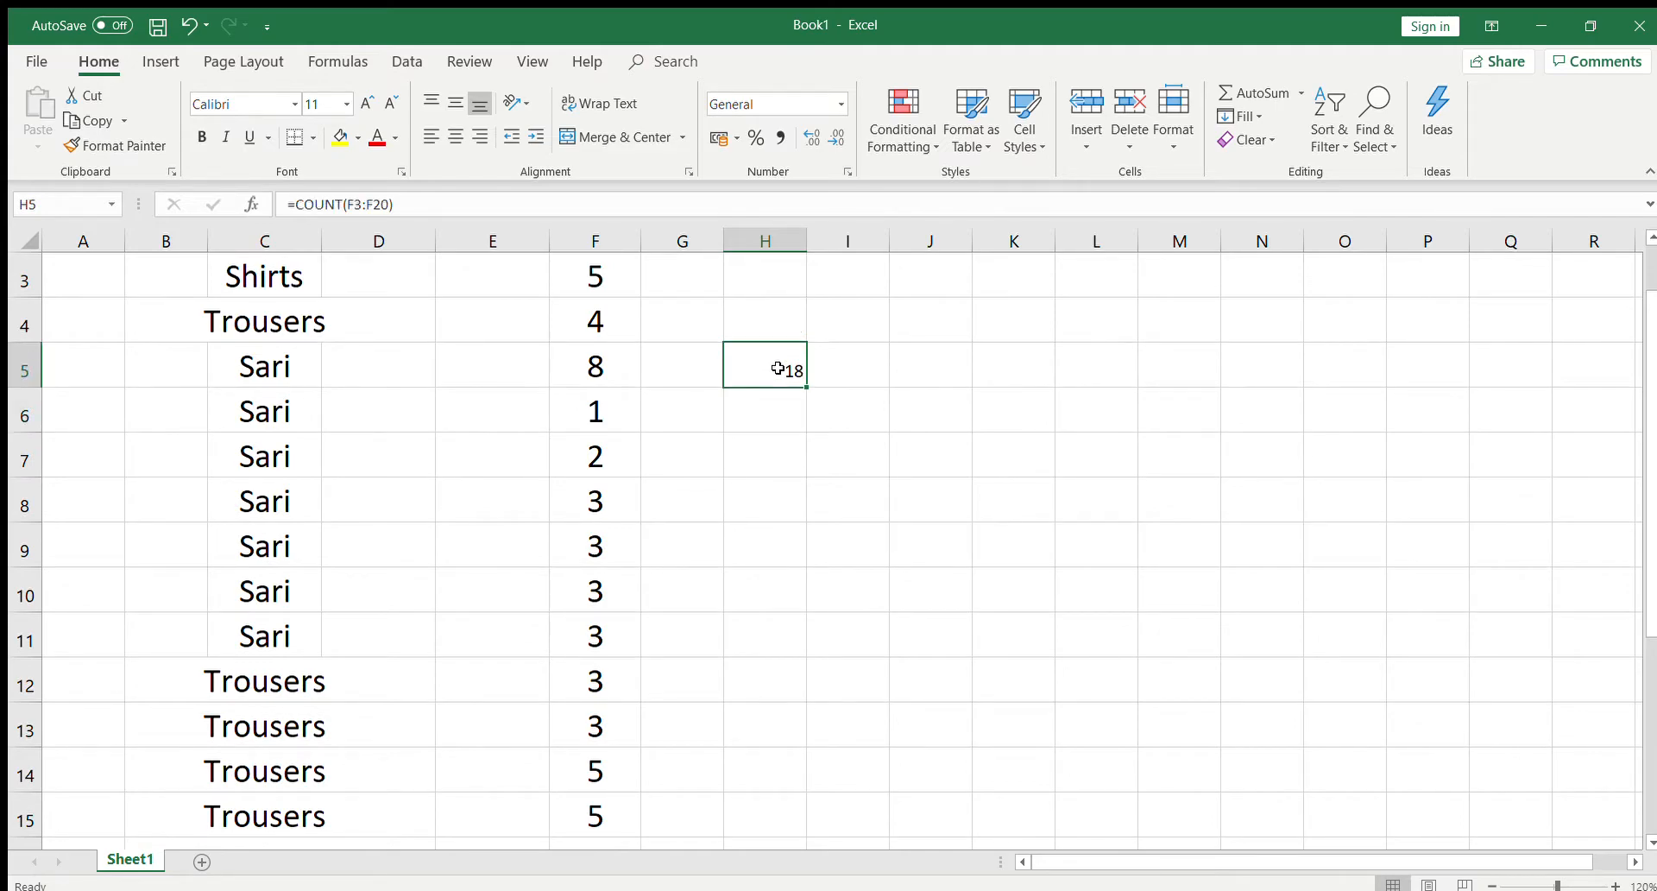
Step: Examine the numbers in F3:F20 and the garment names in C3:C20, with cell D5 selected for the next formula
{"action": "scroll", "coordinate": [611, 510], "scroll_direction": "down", "scroll_amount": 2}
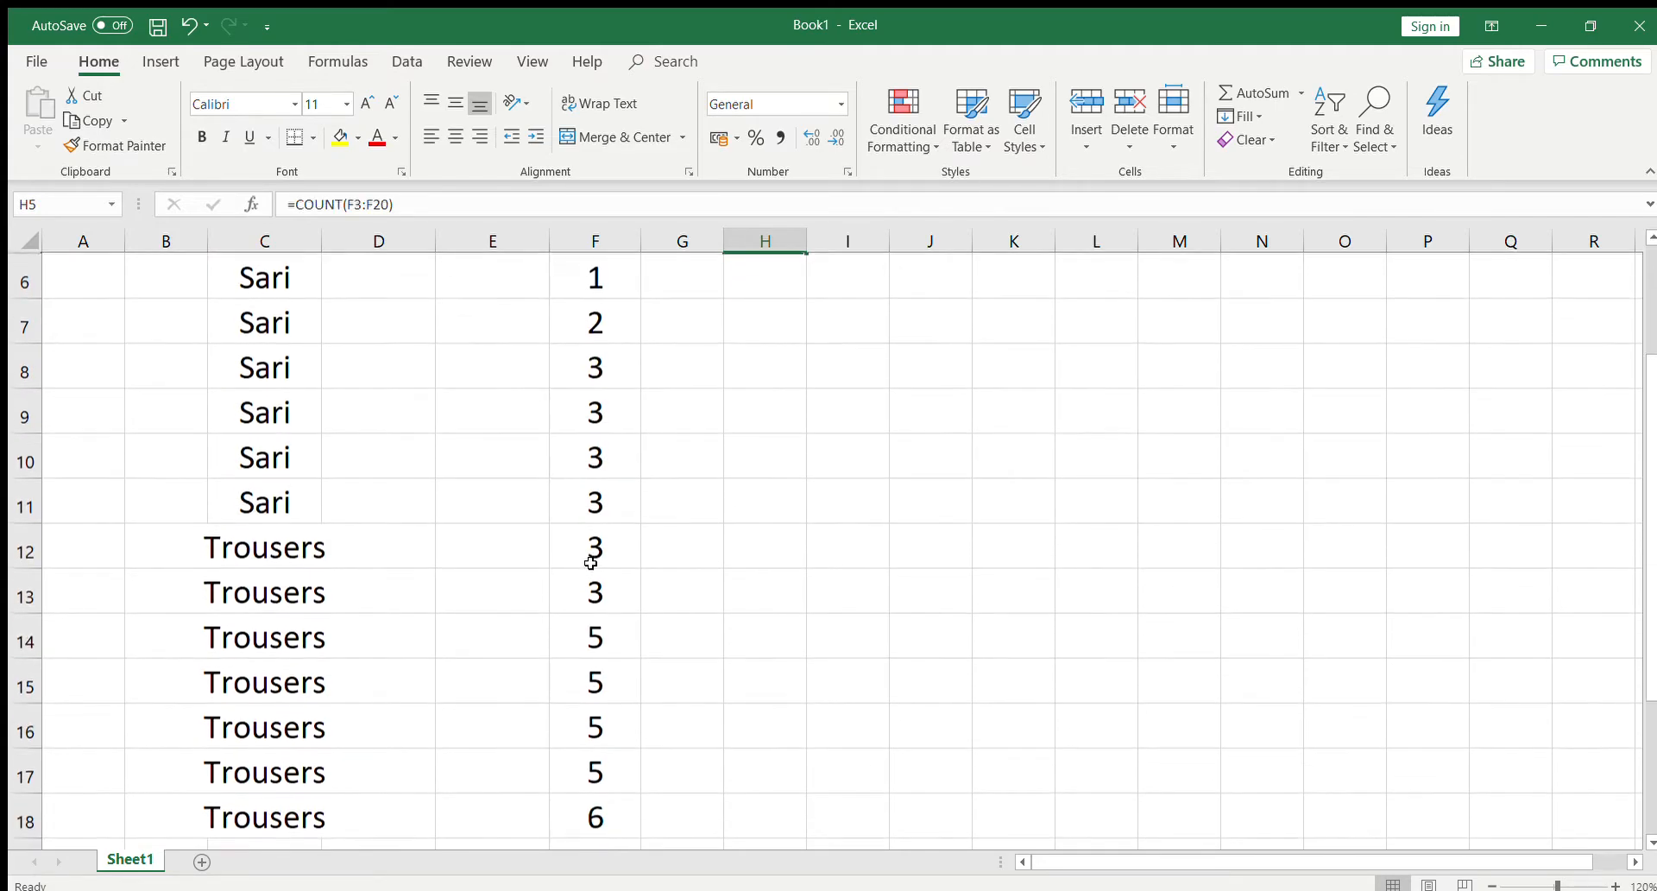
{"action": "scroll", "coordinate": [607, 644], "scroll_direction": "down", "scroll_amount": 1}
{"action": "scroll", "coordinate": [606, 637], "scroll_direction": "up", "scroll_amount": 2}
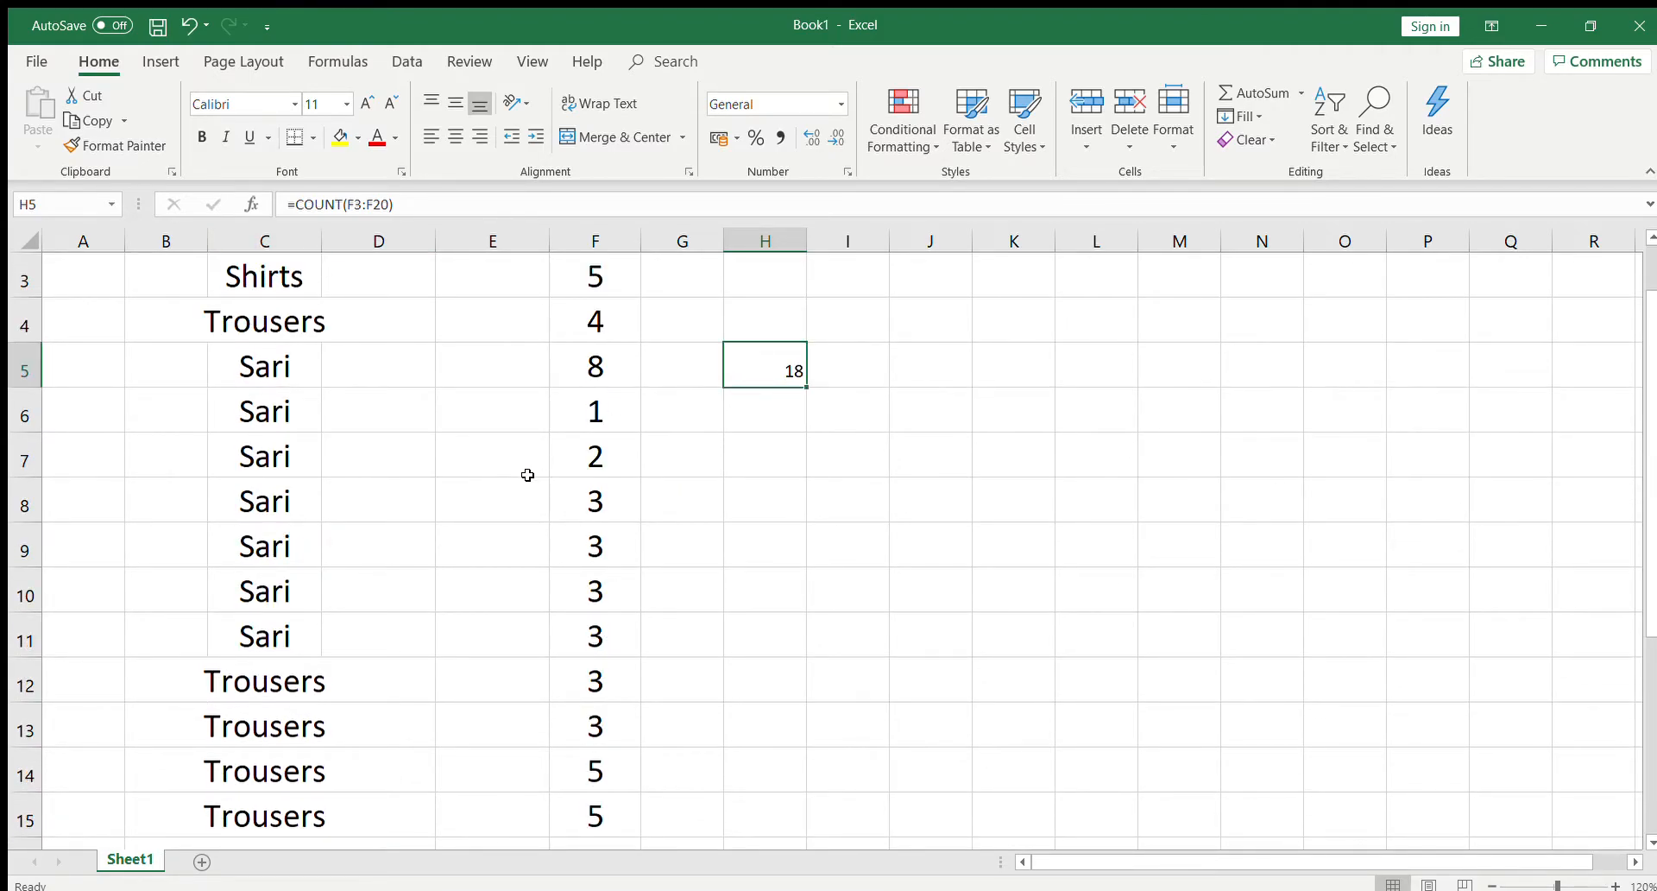
{"action": "scroll", "coordinate": [527, 475], "scroll_direction": "up", "scroll_amount": 1}
{"action": "left_click", "coordinate": [396, 421]}
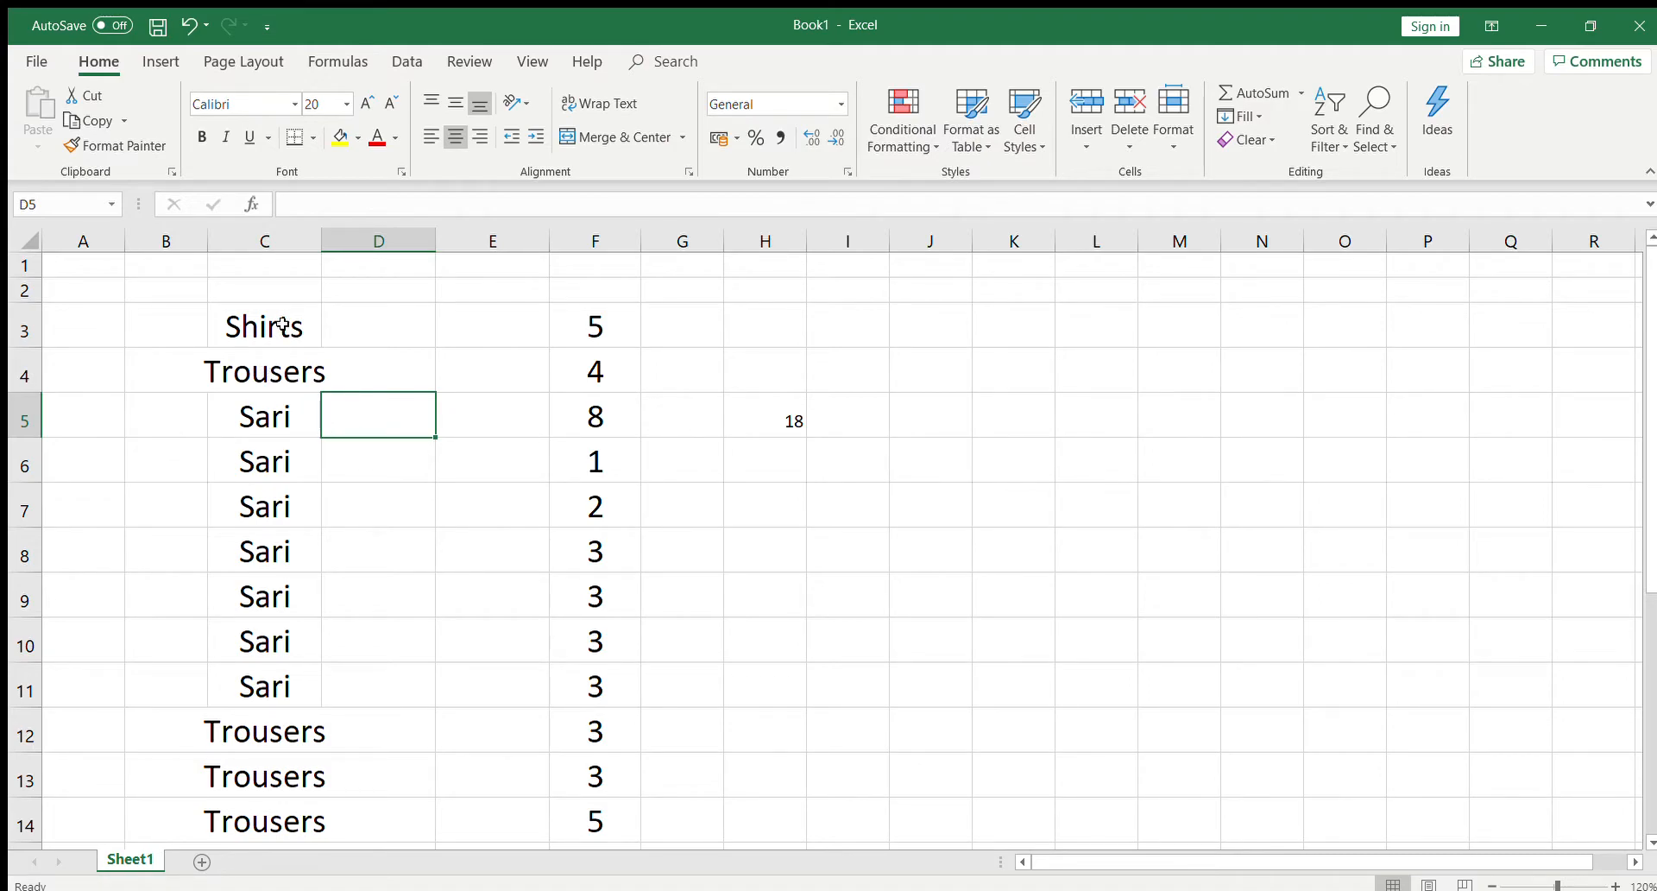
{"action": "scroll", "coordinate": [288, 350], "scroll_direction": "down", "scroll_amount": 1}
{"action": "scroll", "coordinate": [288, 349], "scroll_direction": "up", "scroll_amount": 1}
{"action": "scroll", "coordinate": [299, 430], "scroll_direction": "down", "scroll_amount": 1}
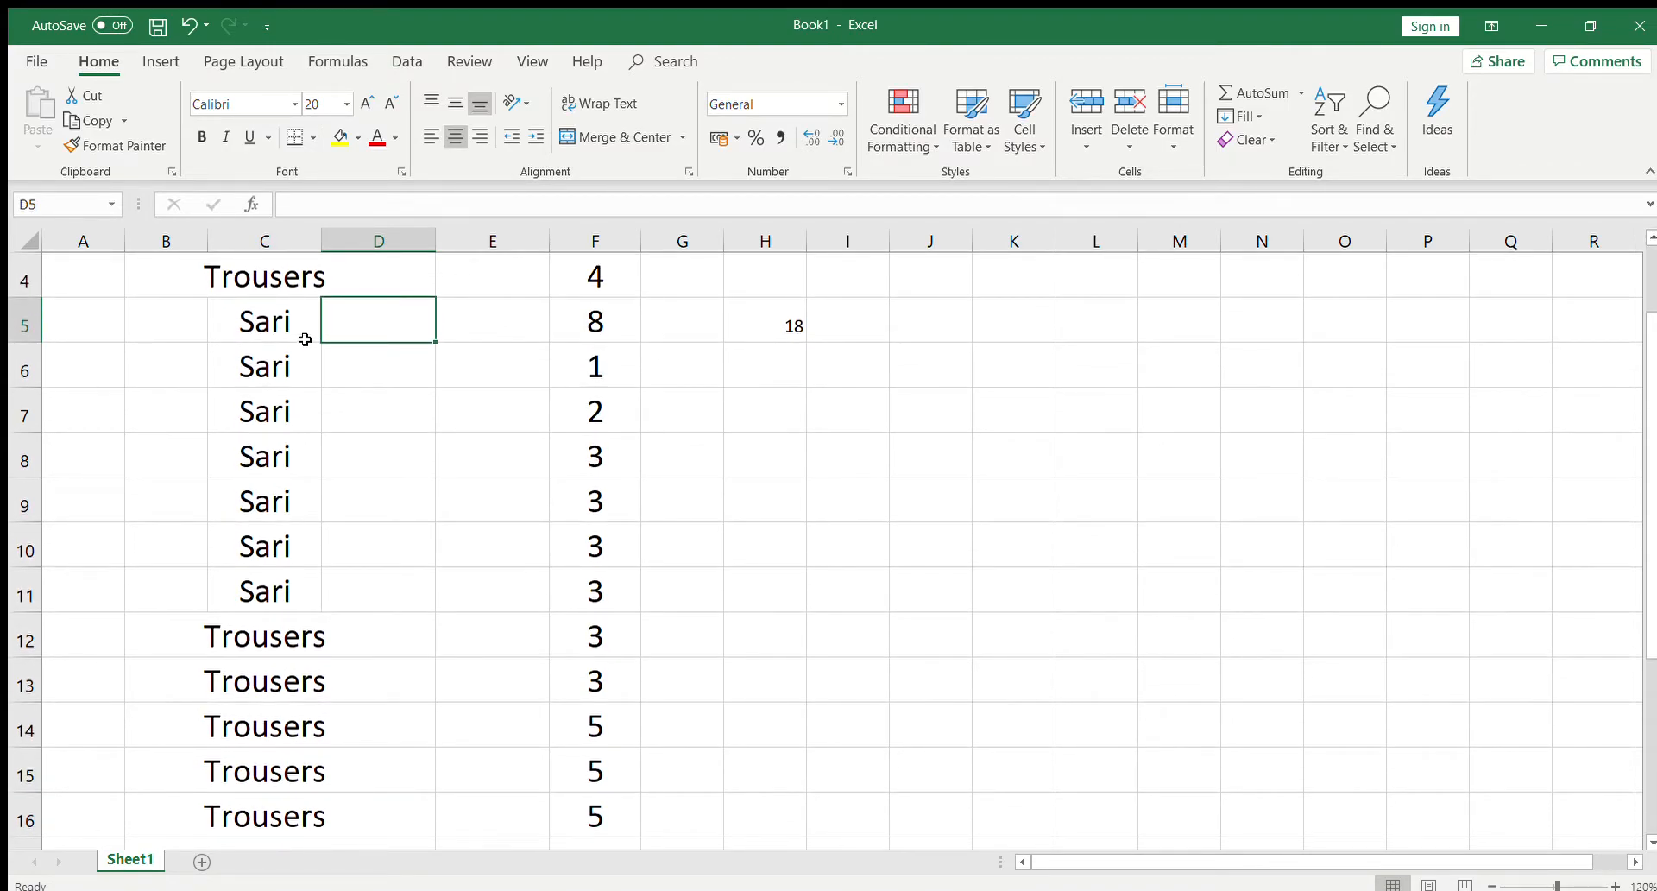
{"action": "scroll", "coordinate": [302, 635], "scroll_direction": "down", "scroll_amount": 1}
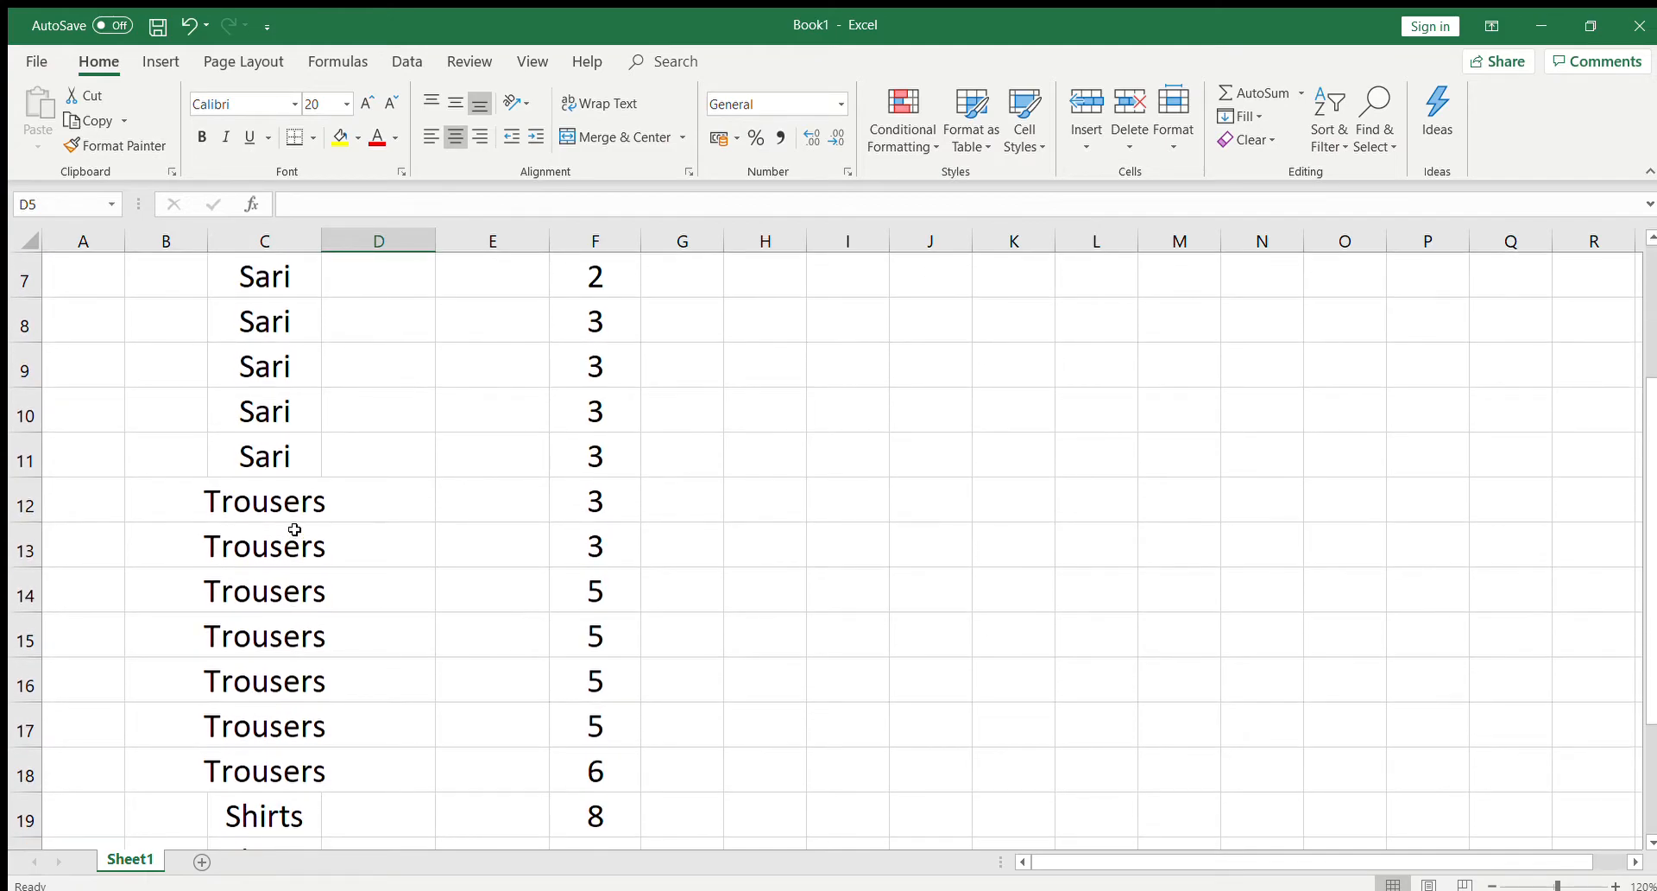
{"action": "scroll", "coordinate": [309, 633], "scroll_direction": "down", "scroll_amount": 1}
{"action": "scroll", "coordinate": [310, 638], "scroll_direction": "down", "scroll_amount": 1}
{"action": "scroll", "coordinate": [289, 625], "scroll_direction": "up", "scroll_amount": 3}
{"action": "scroll", "coordinate": [302, 535], "scroll_direction": "up", "scroll_amount": 1}
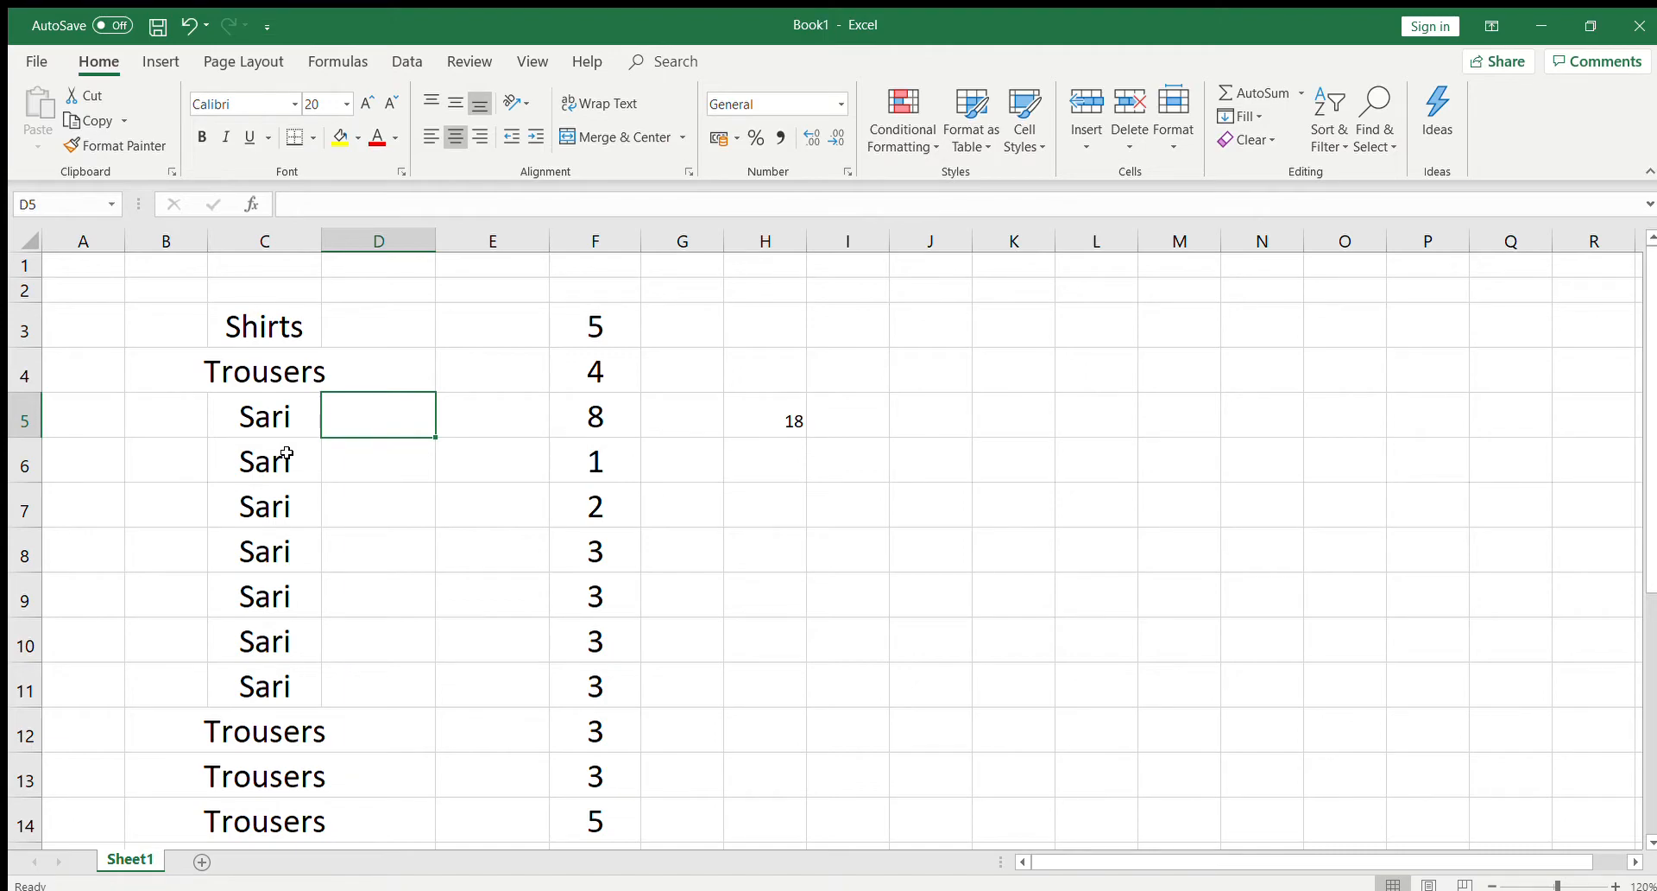
{"action": "scroll", "coordinate": [286, 453], "scroll_direction": "down", "scroll_amount": 3}
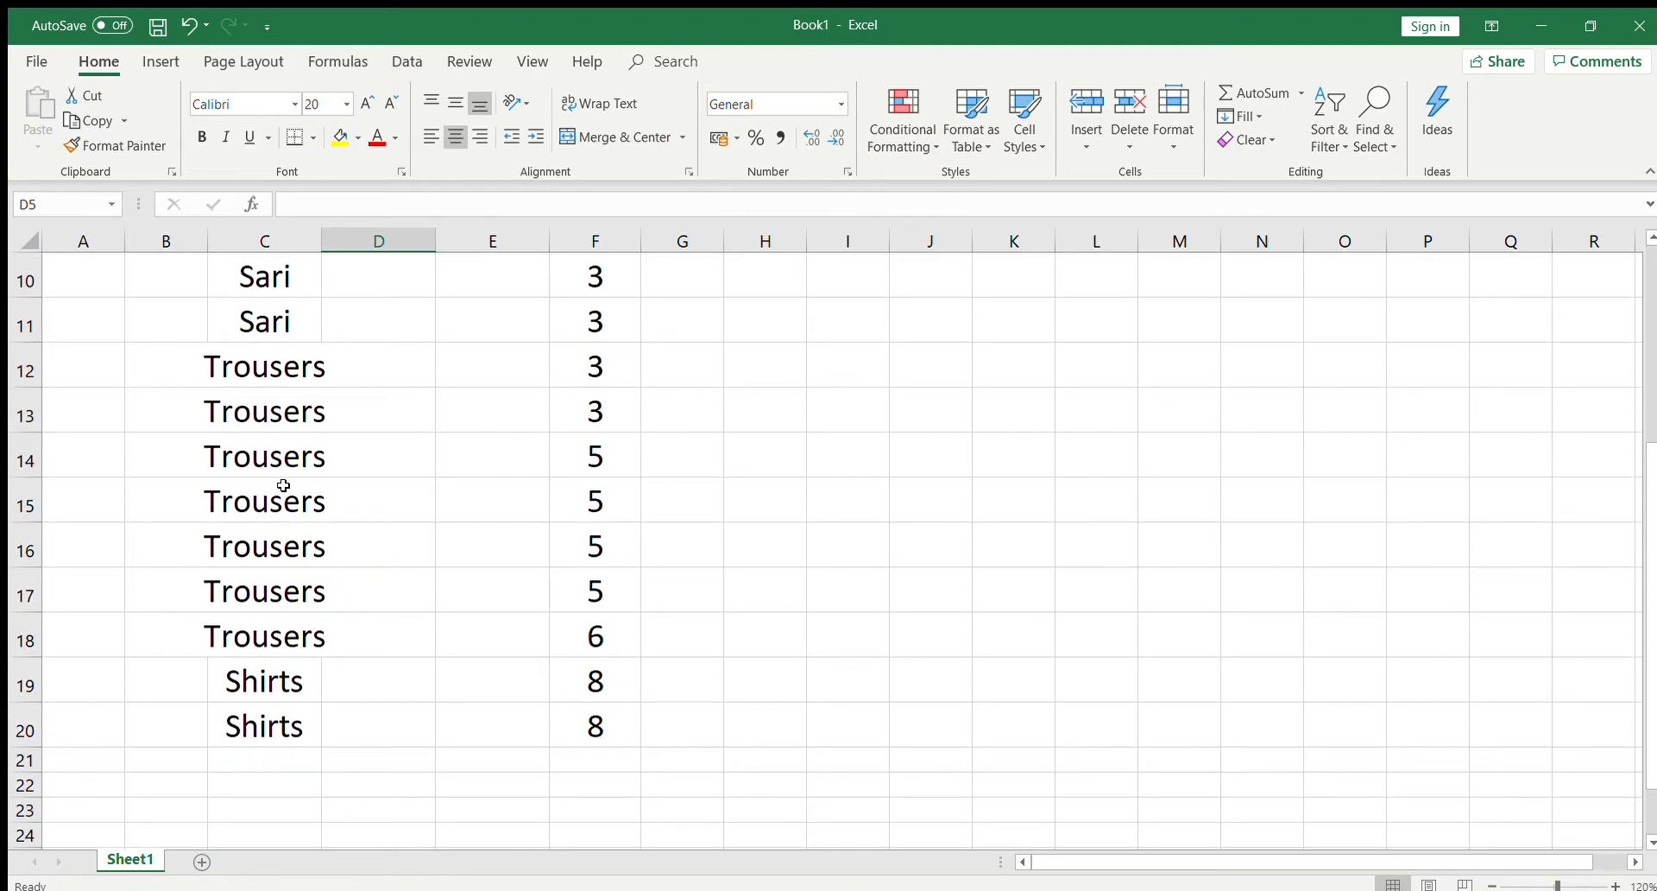
{"action": "scroll", "coordinate": [409, 429], "scroll_direction": "up", "scroll_amount": 1}
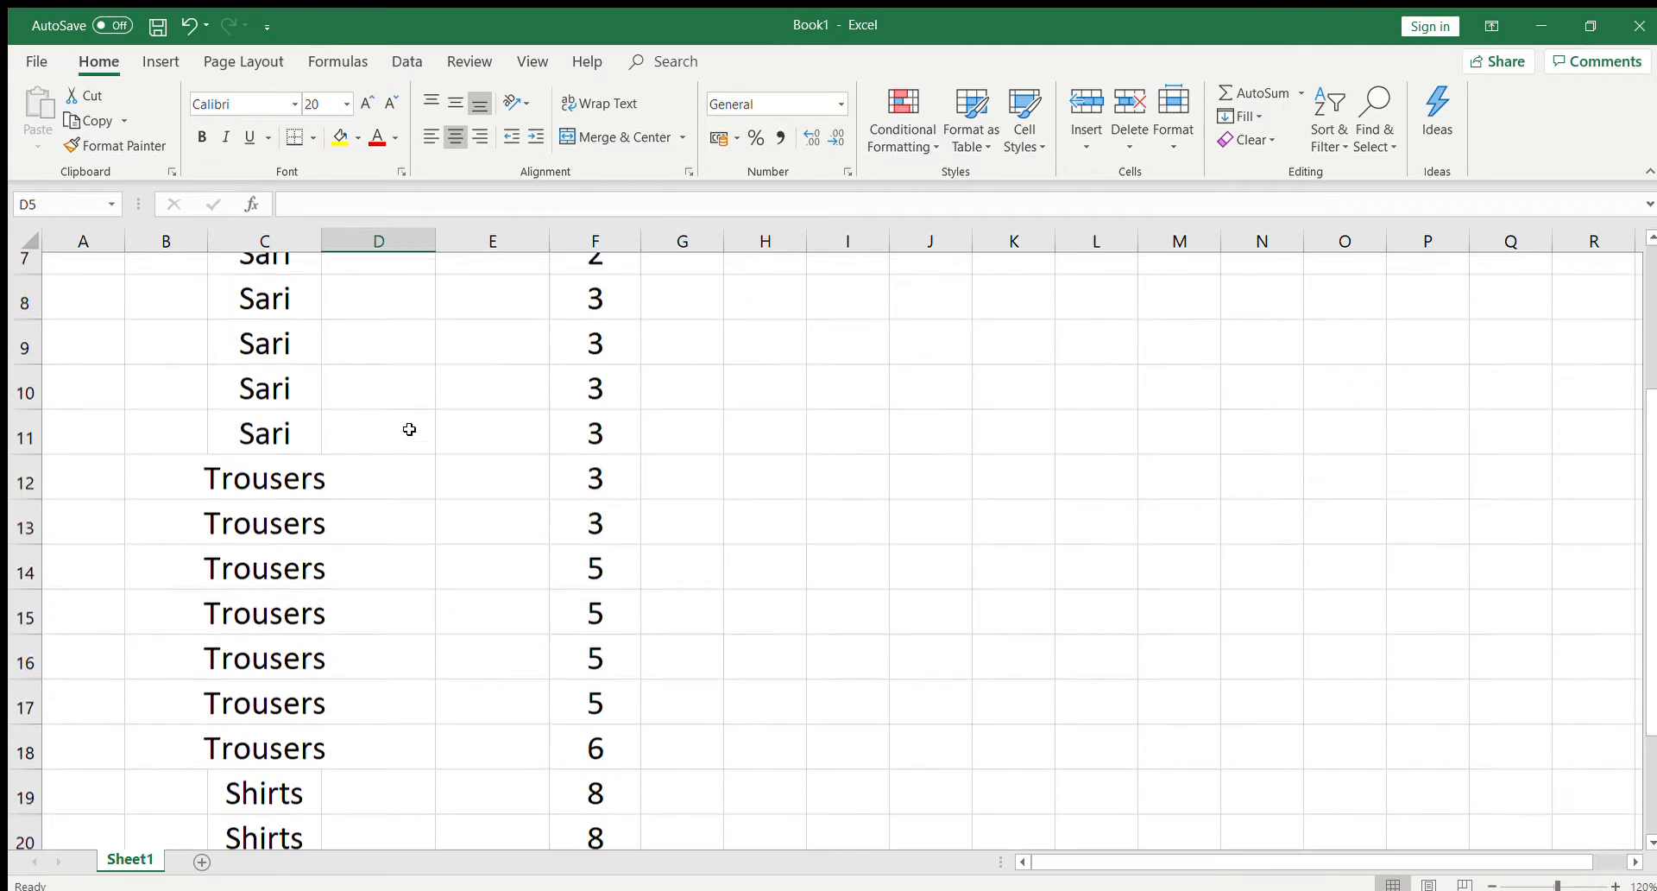
{"action": "scroll", "coordinate": [409, 429], "scroll_direction": "up", "scroll_amount": 1}
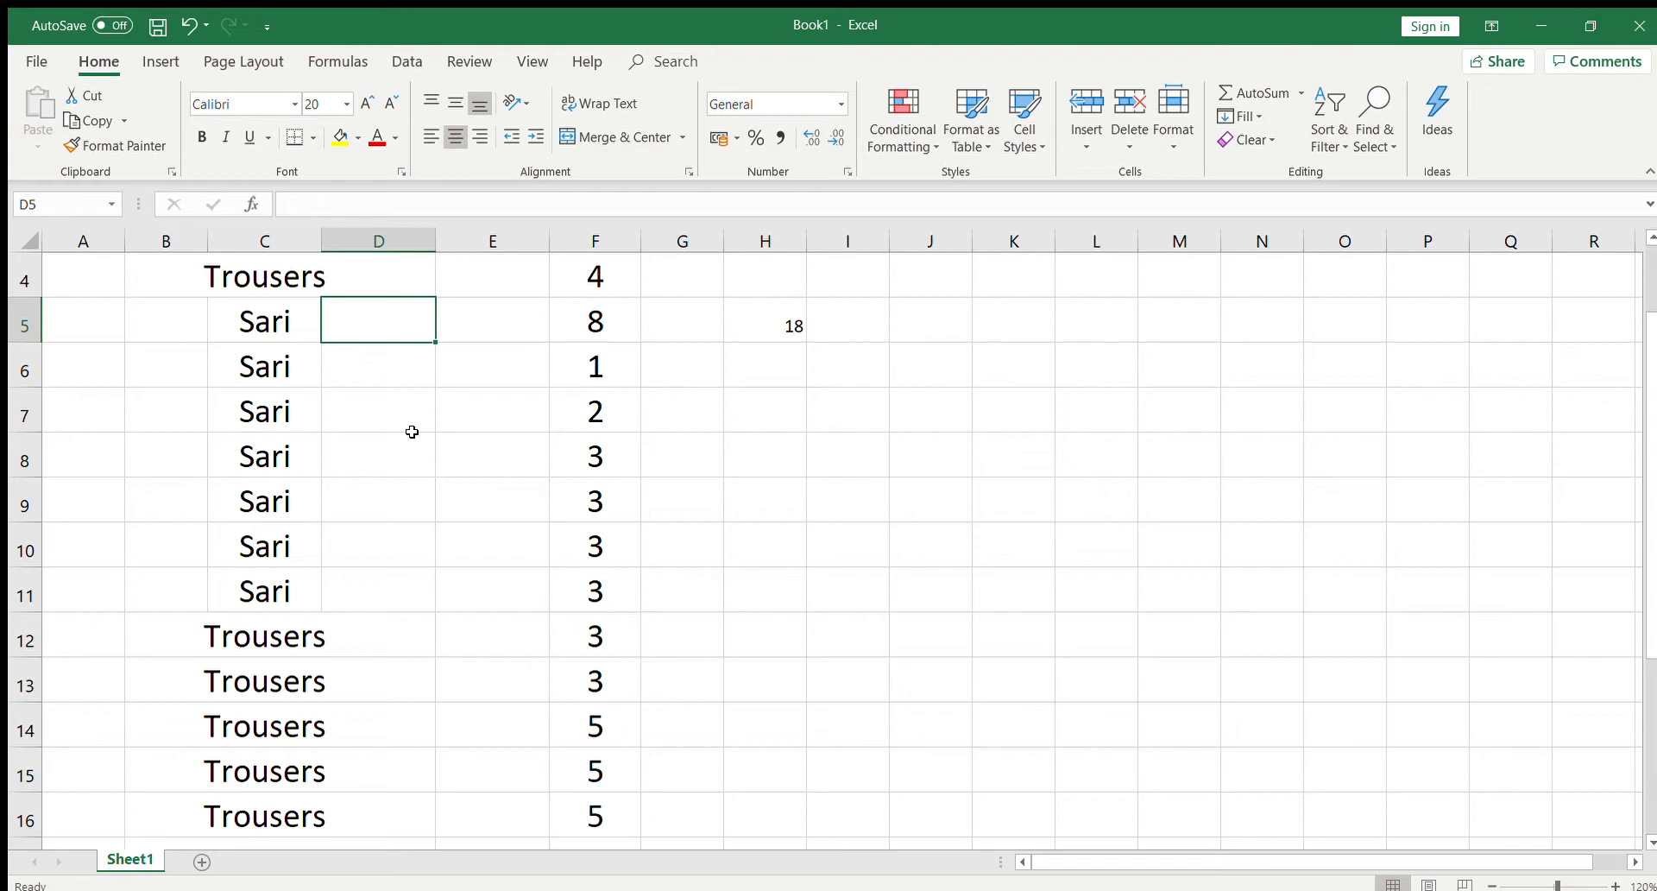
{"action": "scroll", "coordinate": [448, 442], "scroll_direction": "up", "scroll_amount": 1}
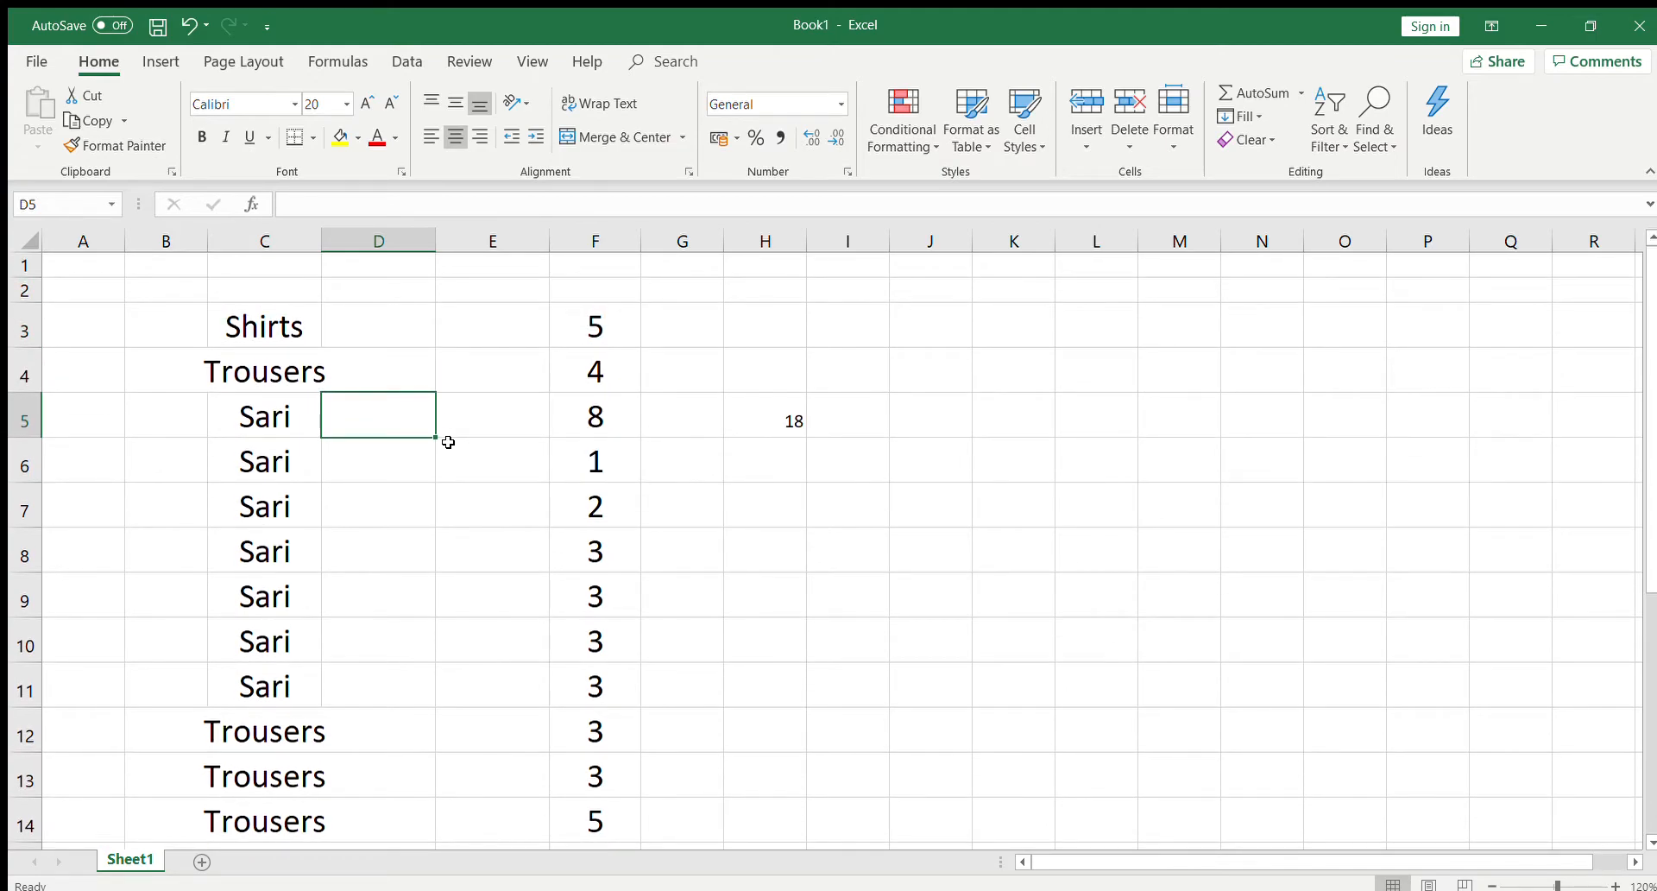
Step: Enter =COUNTIF(C3:C20,C7) in cell D5 to count the Sari entries, and check it against the list
{"action": "type", "text": "="}
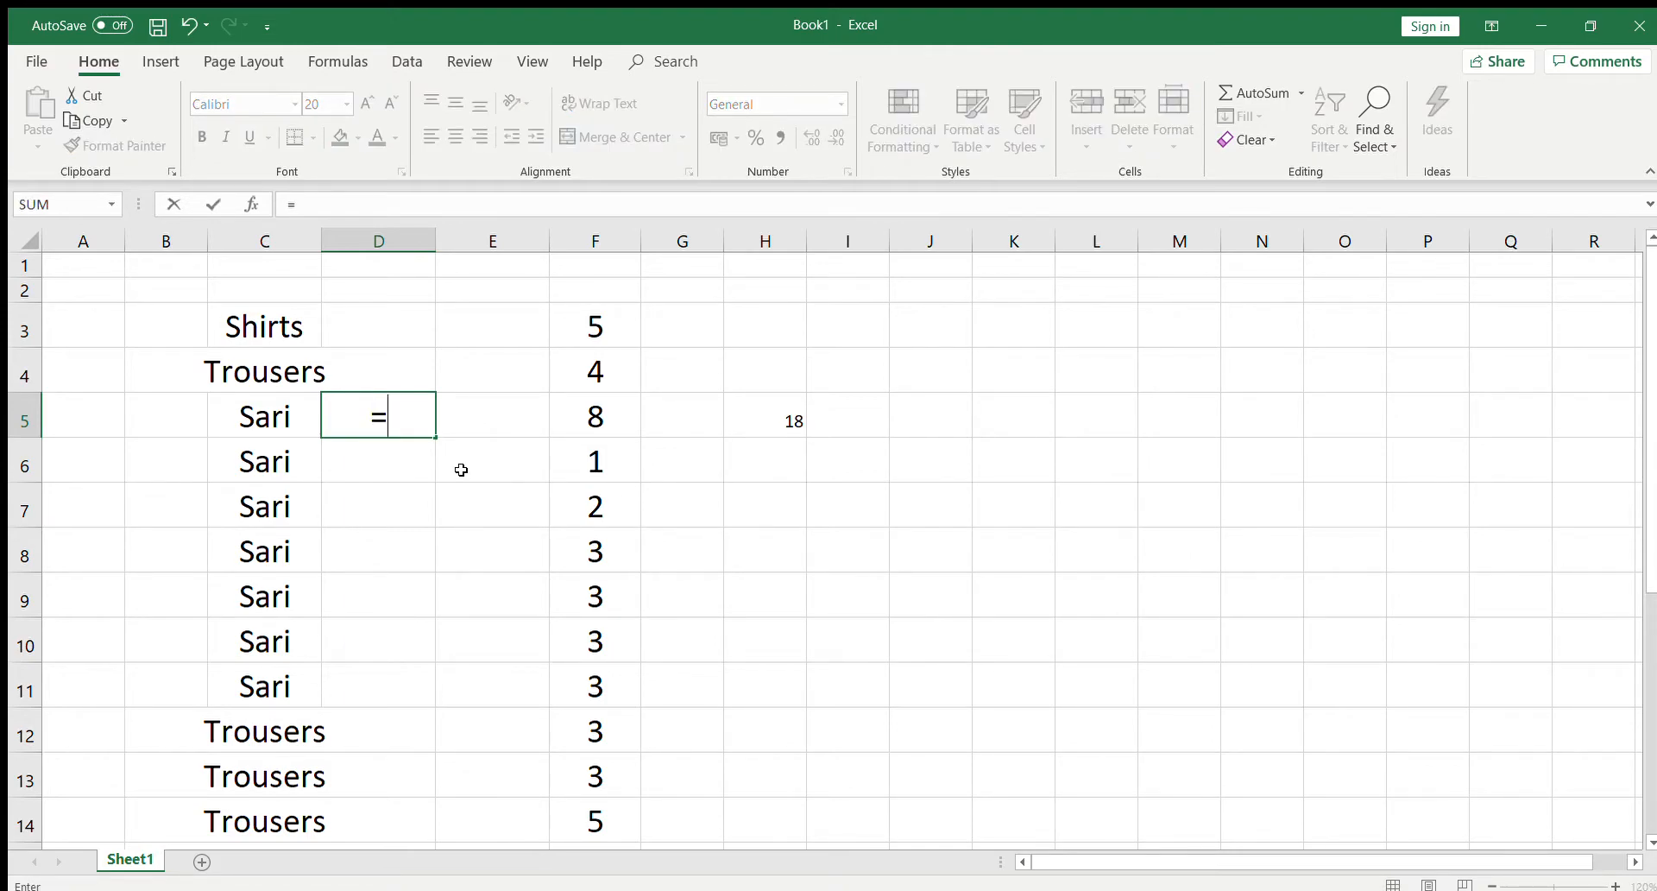
{"action": "type", "text": "count"}
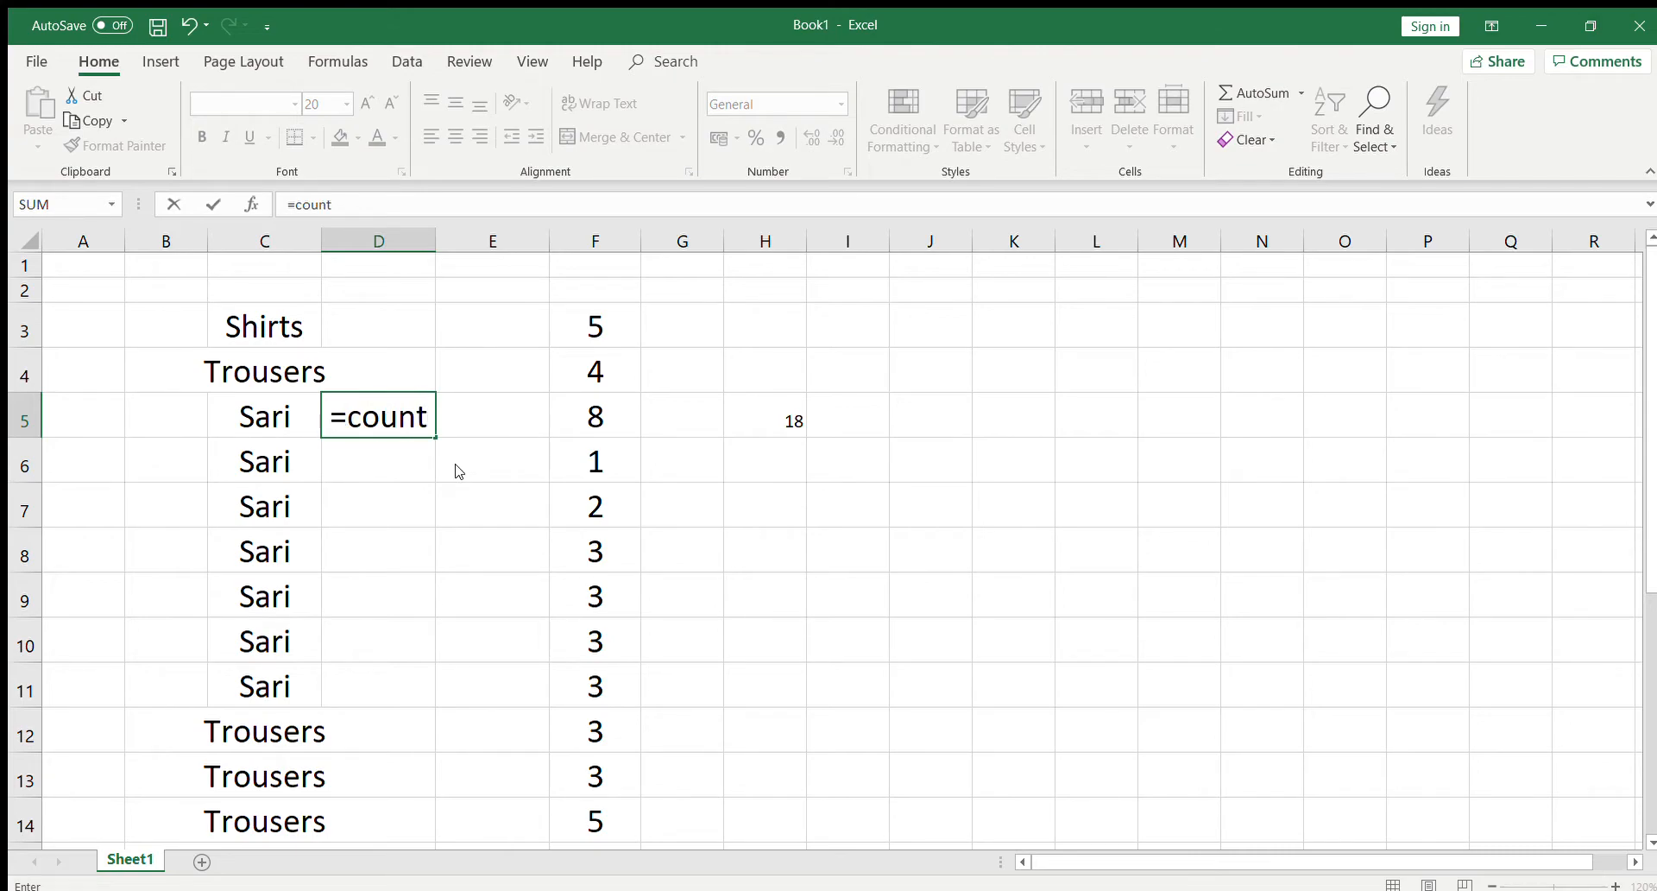
{"action": "type", "text": "if"}
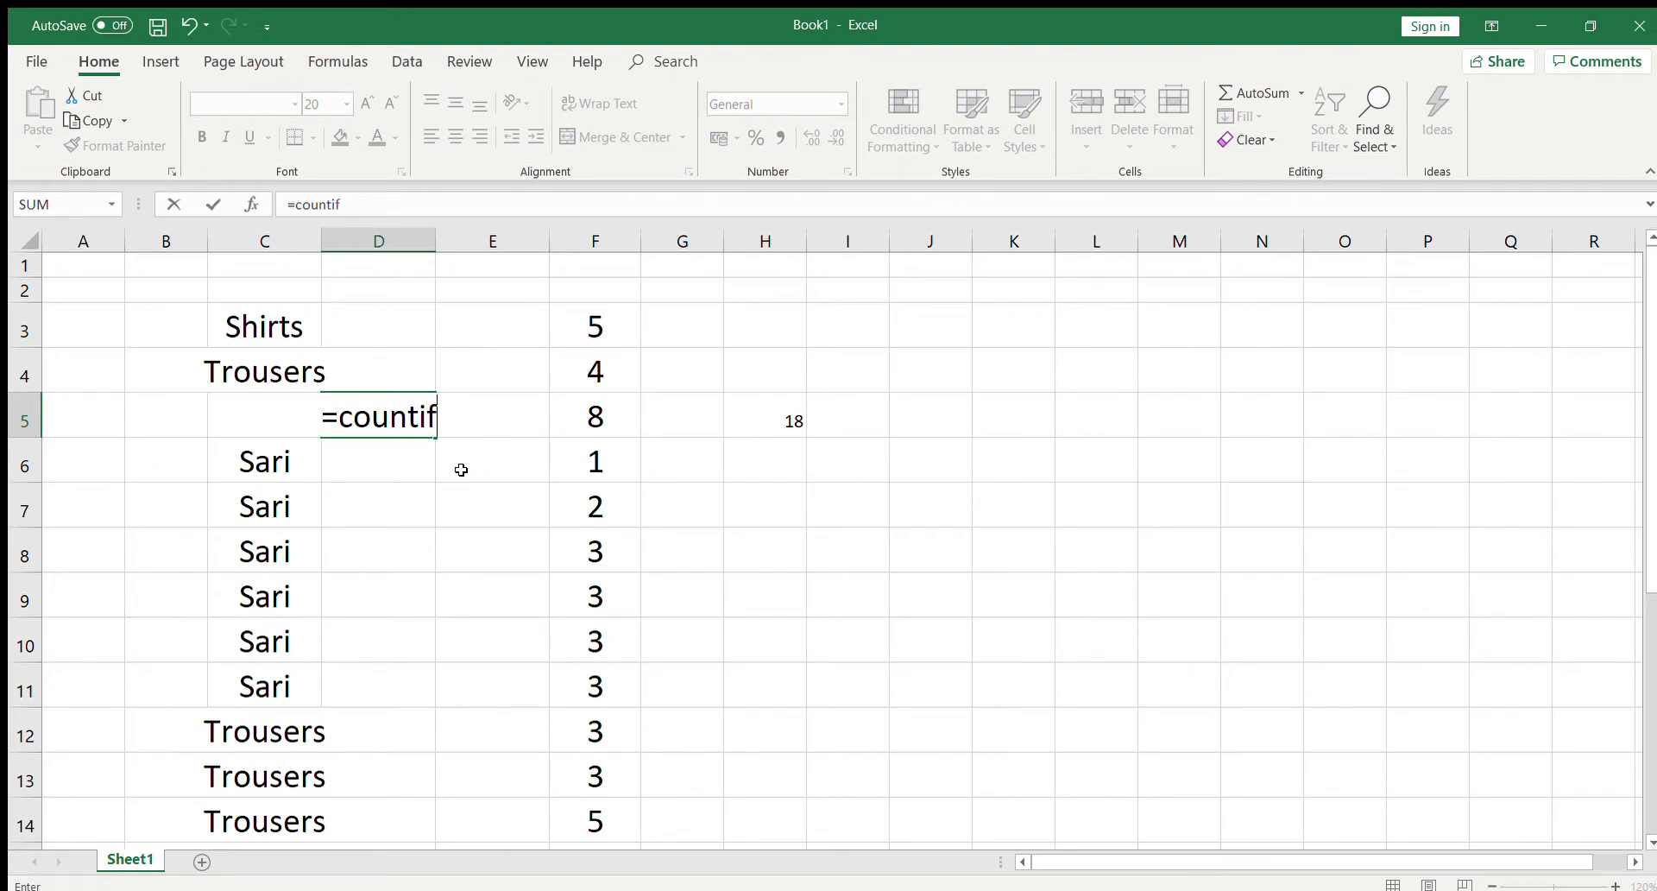
{"action": "type", "text": "("}
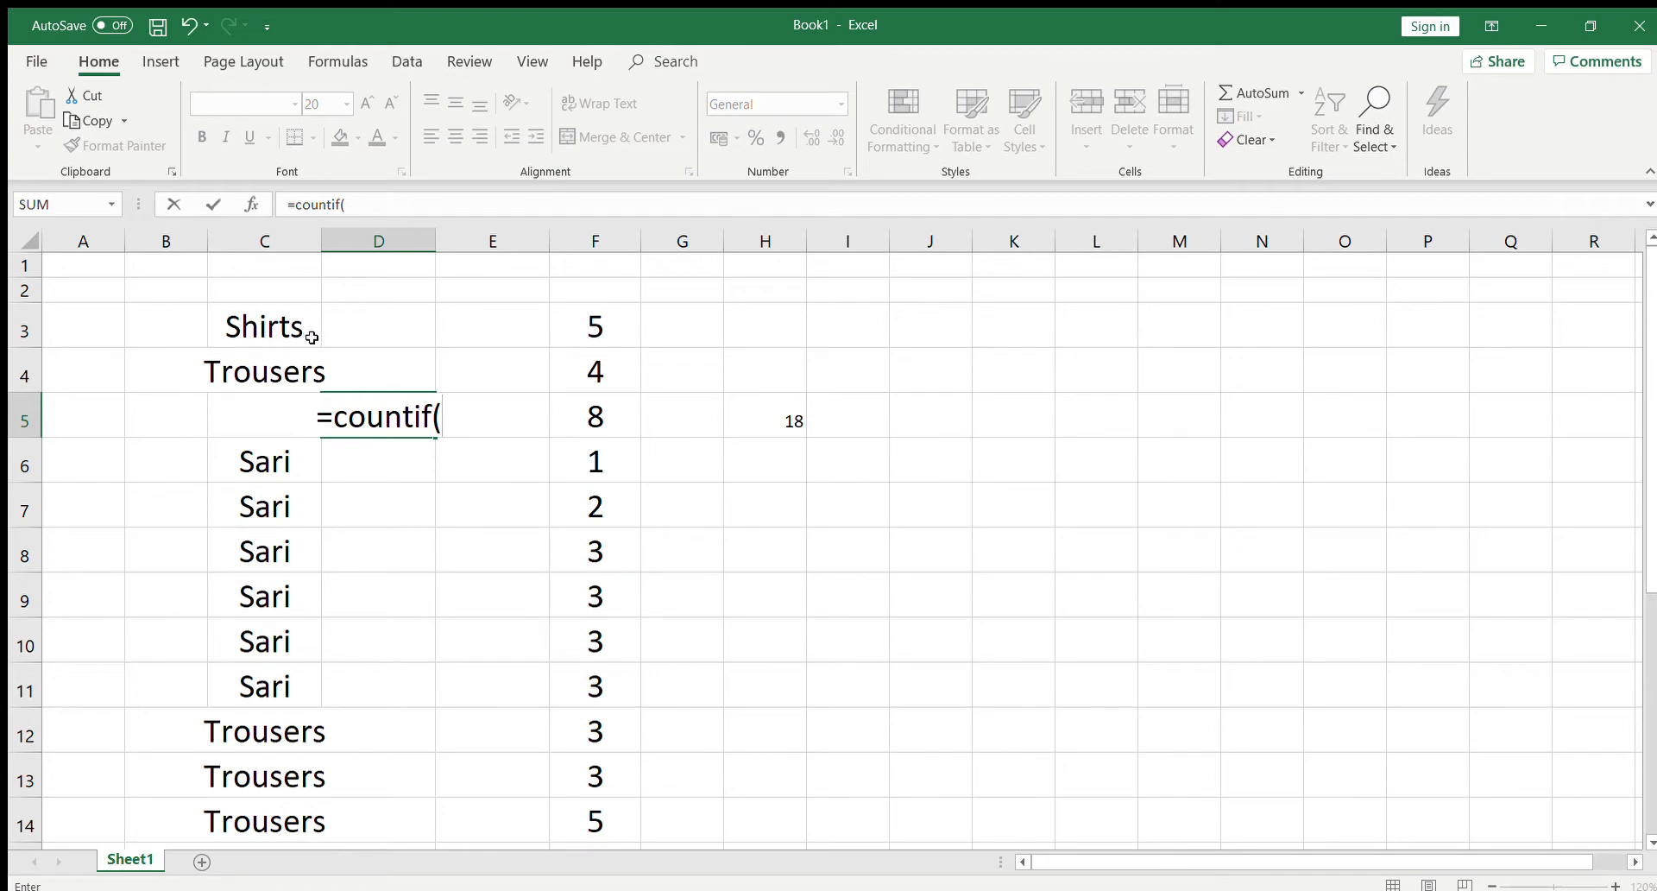
{"action": "left_click_drag", "start_coordinate": [292, 325], "coordinate": [304, 703]}
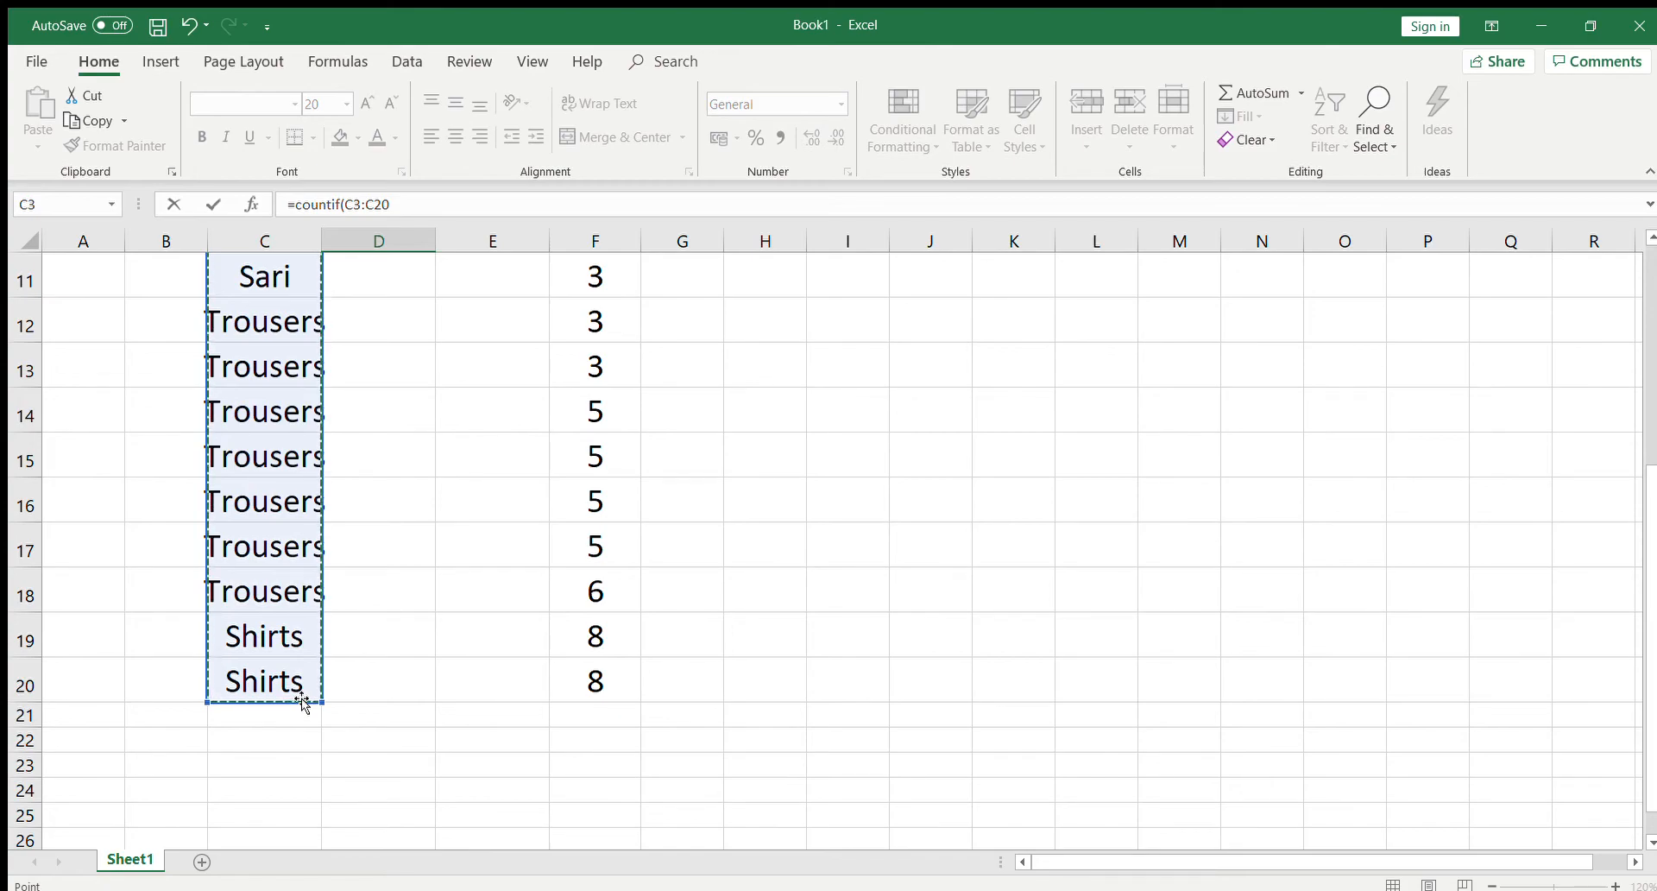
{"action": "type", "text": ","}
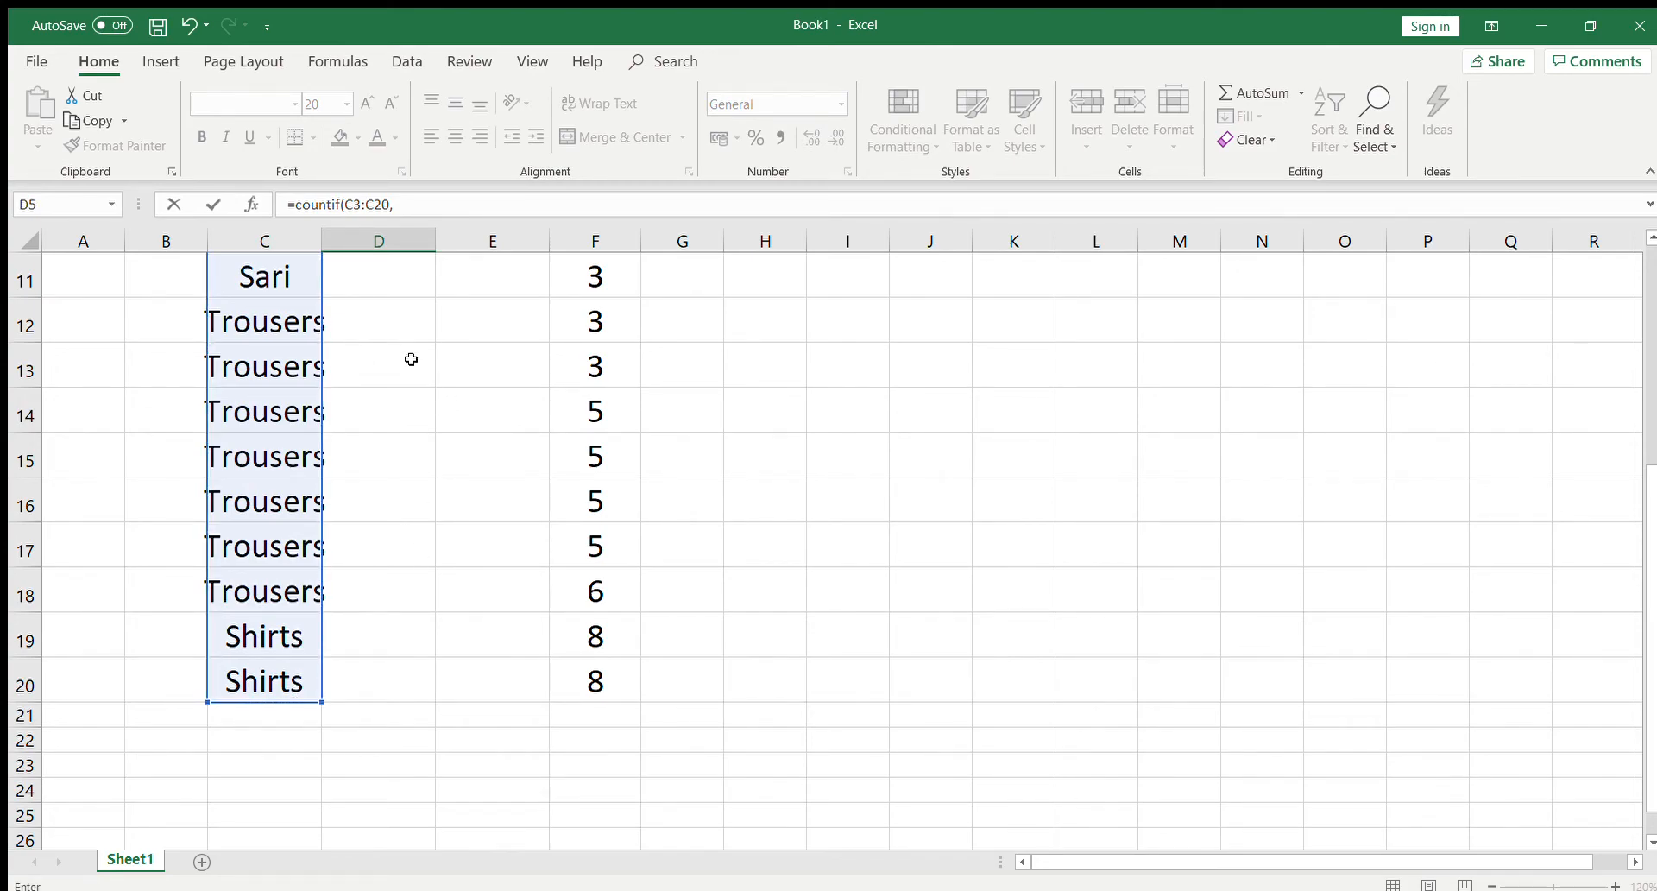
{"action": "scroll", "coordinate": [411, 363], "scroll_direction": "up", "scroll_amount": 2}
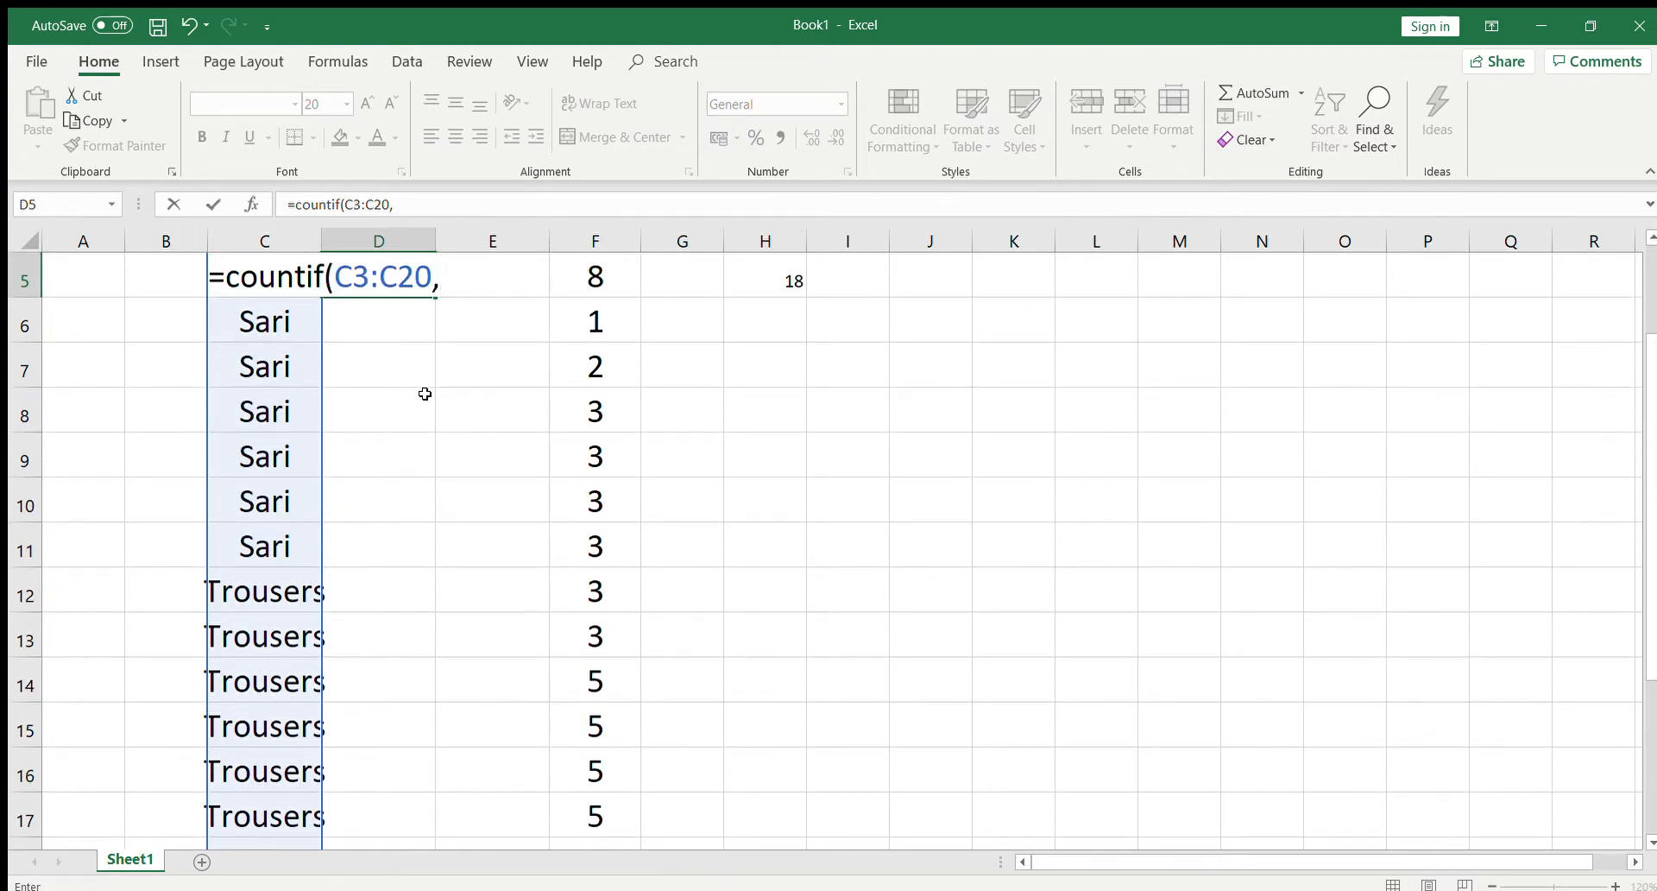
{"action": "scroll", "coordinate": [424, 394], "scroll_direction": "up", "scroll_amount": 1}
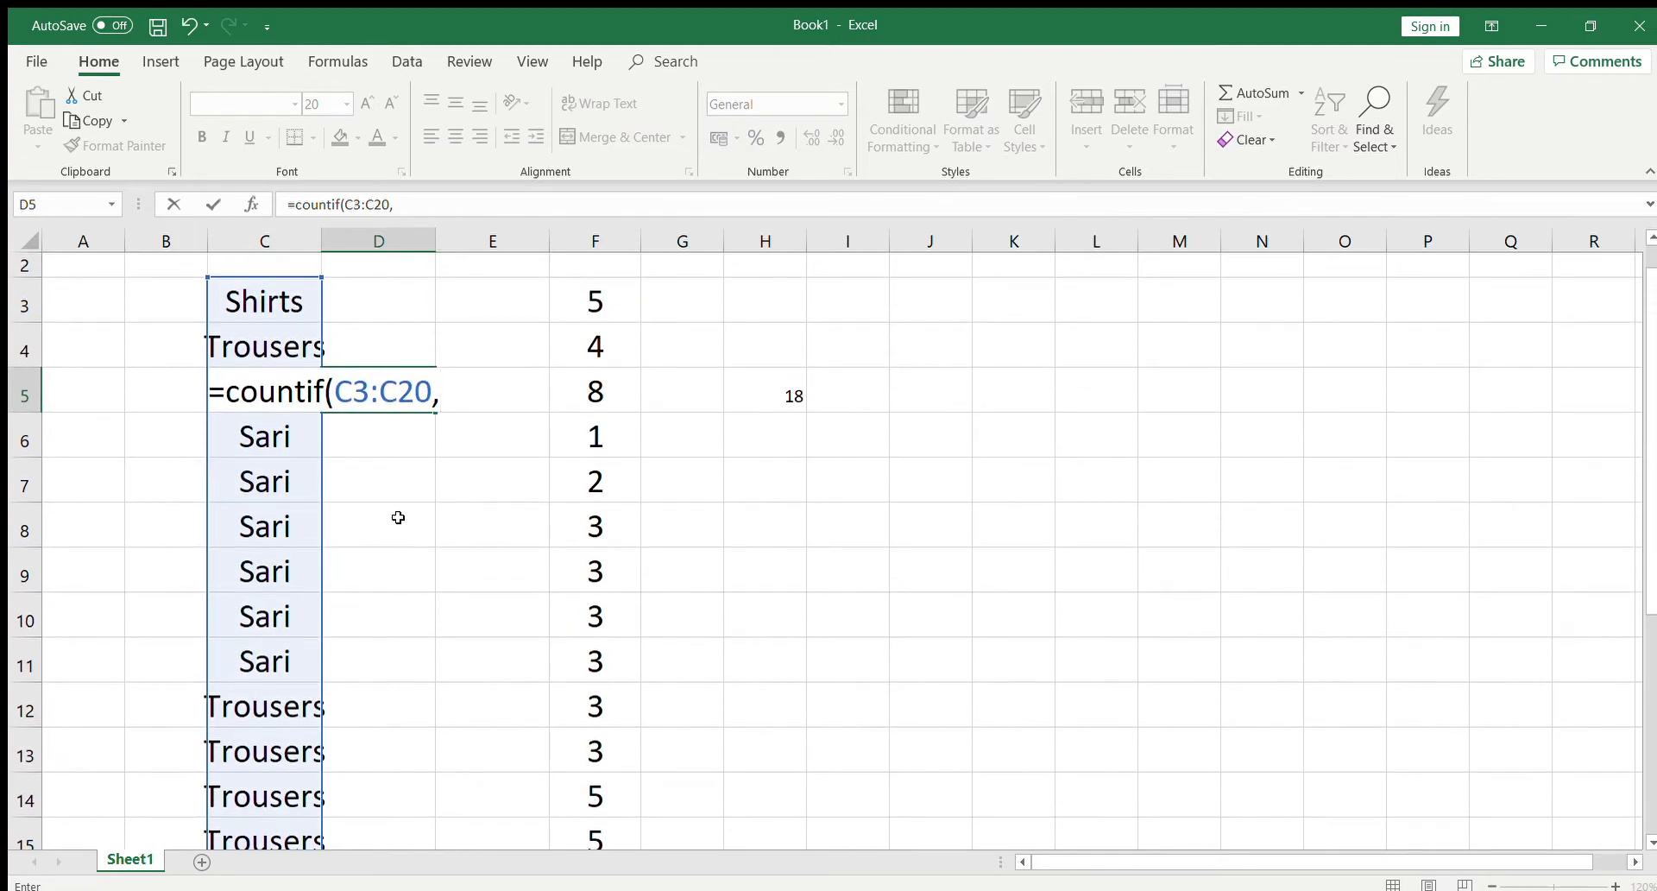
{"action": "left_click", "coordinate": [282, 484]}
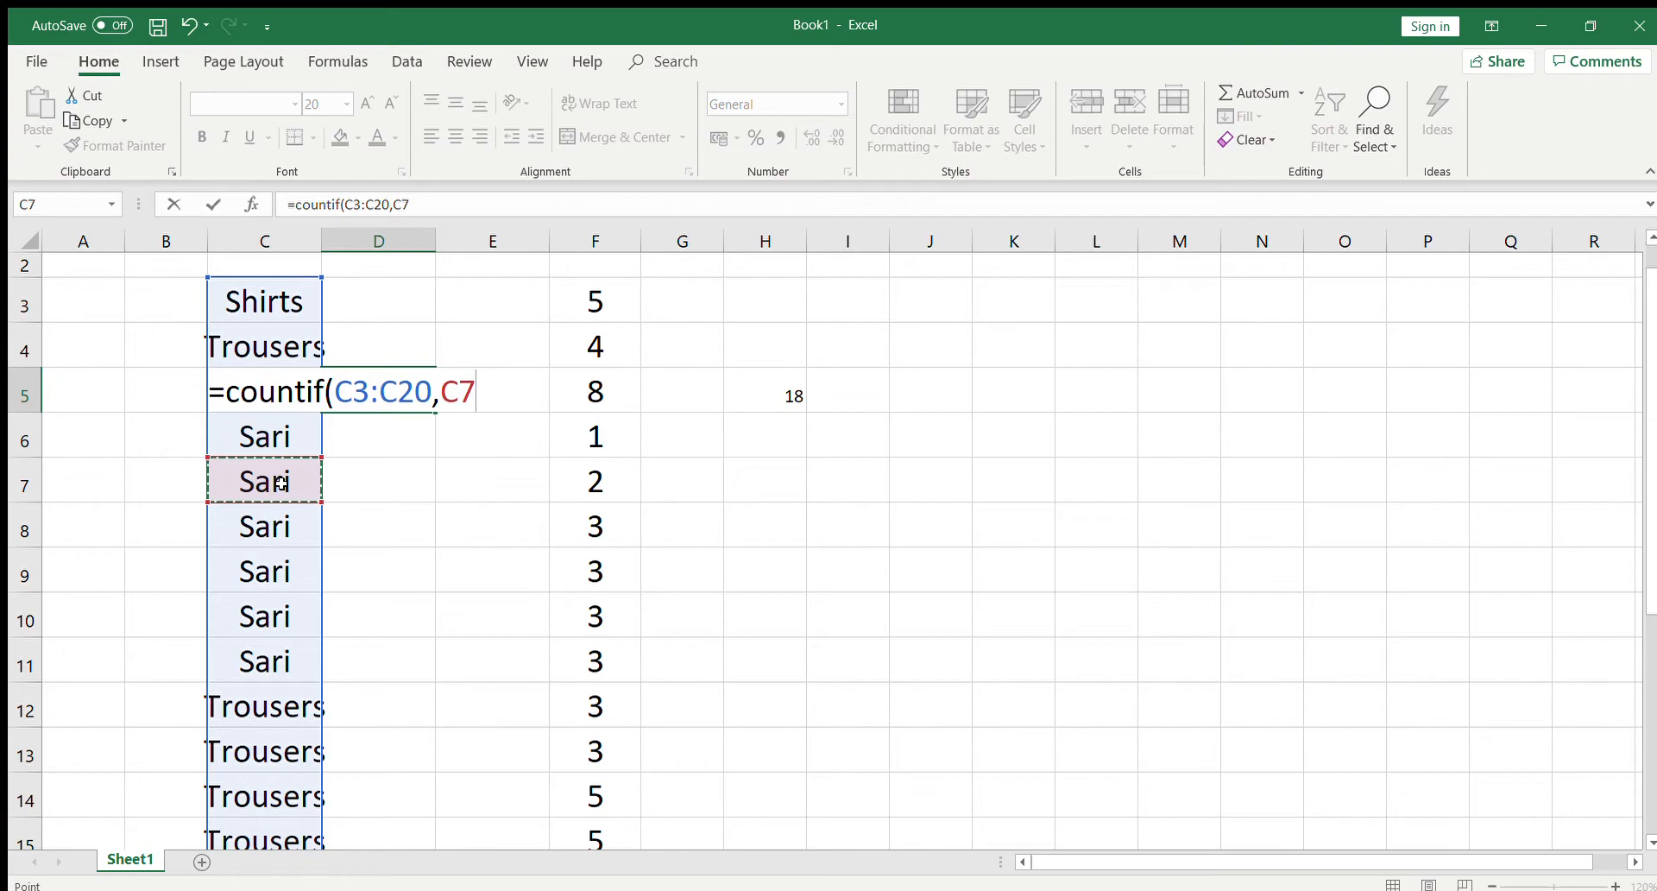
{"action": "type", "text": ")"}
{"action": "key", "text": "Return"}
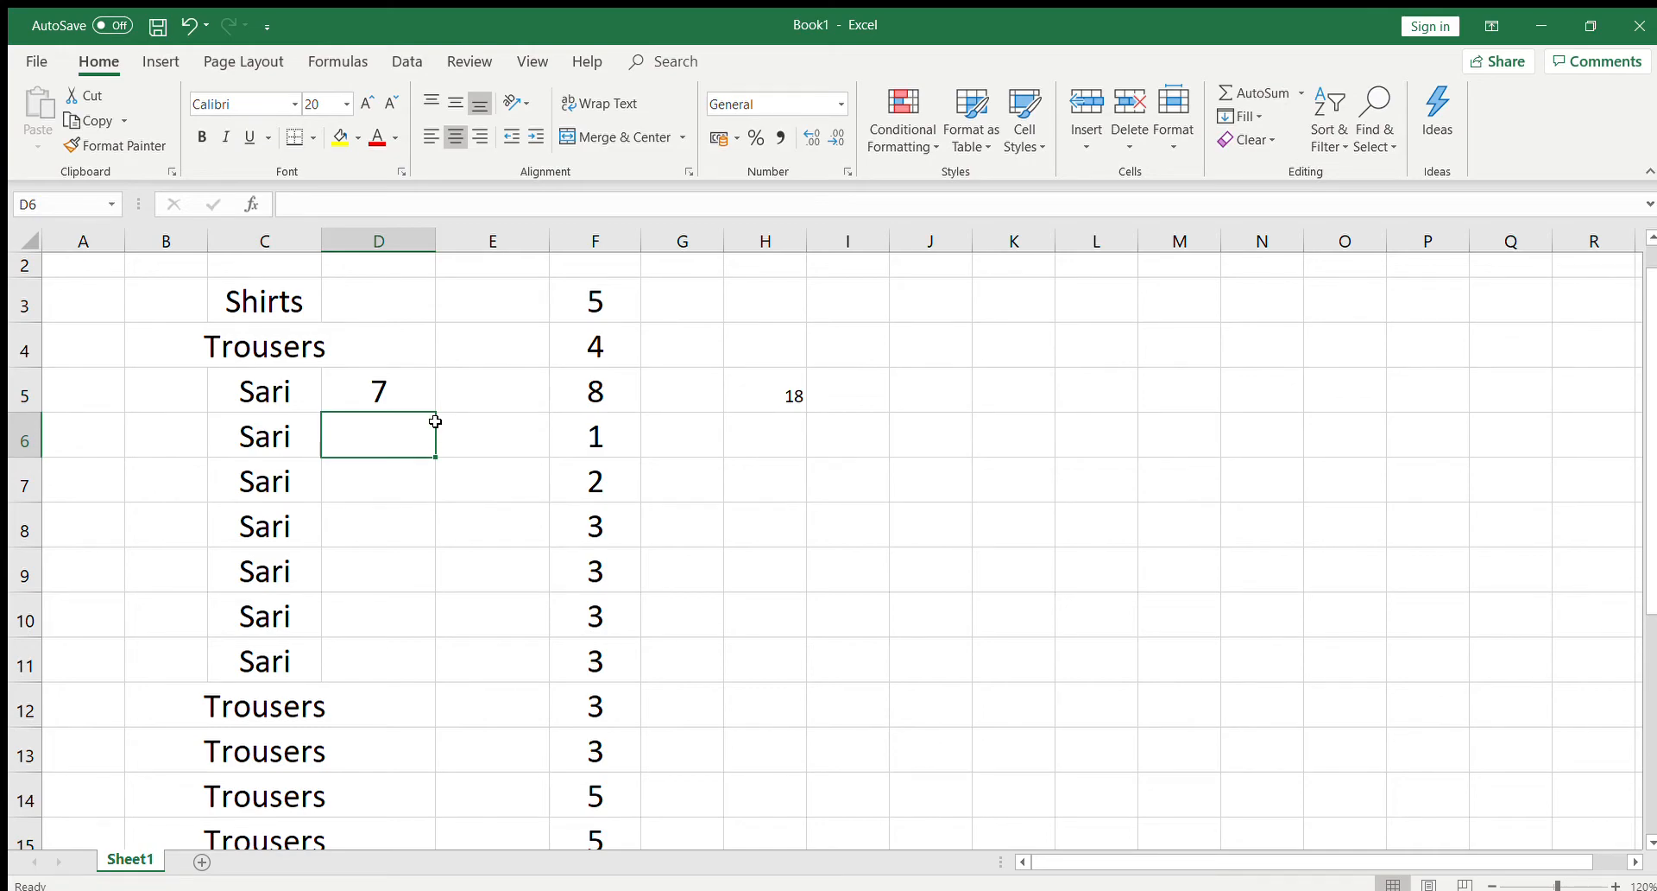
{"action": "left_click", "coordinate": [390, 385]}
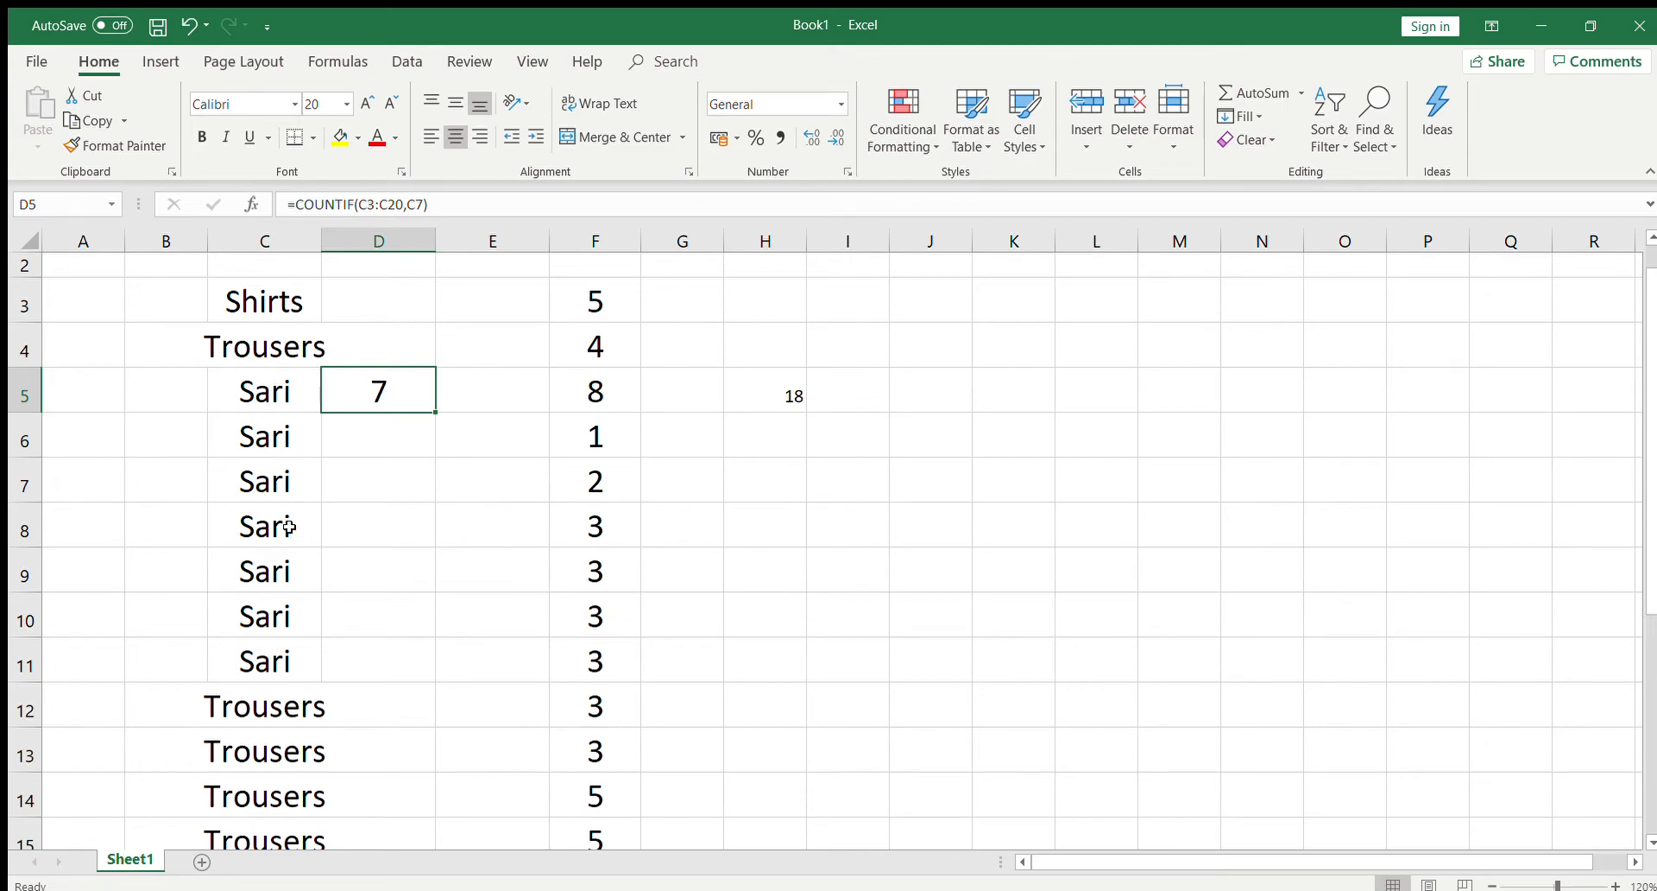
{"action": "scroll", "coordinate": [359, 578], "scroll_direction": "down", "scroll_amount": 3}
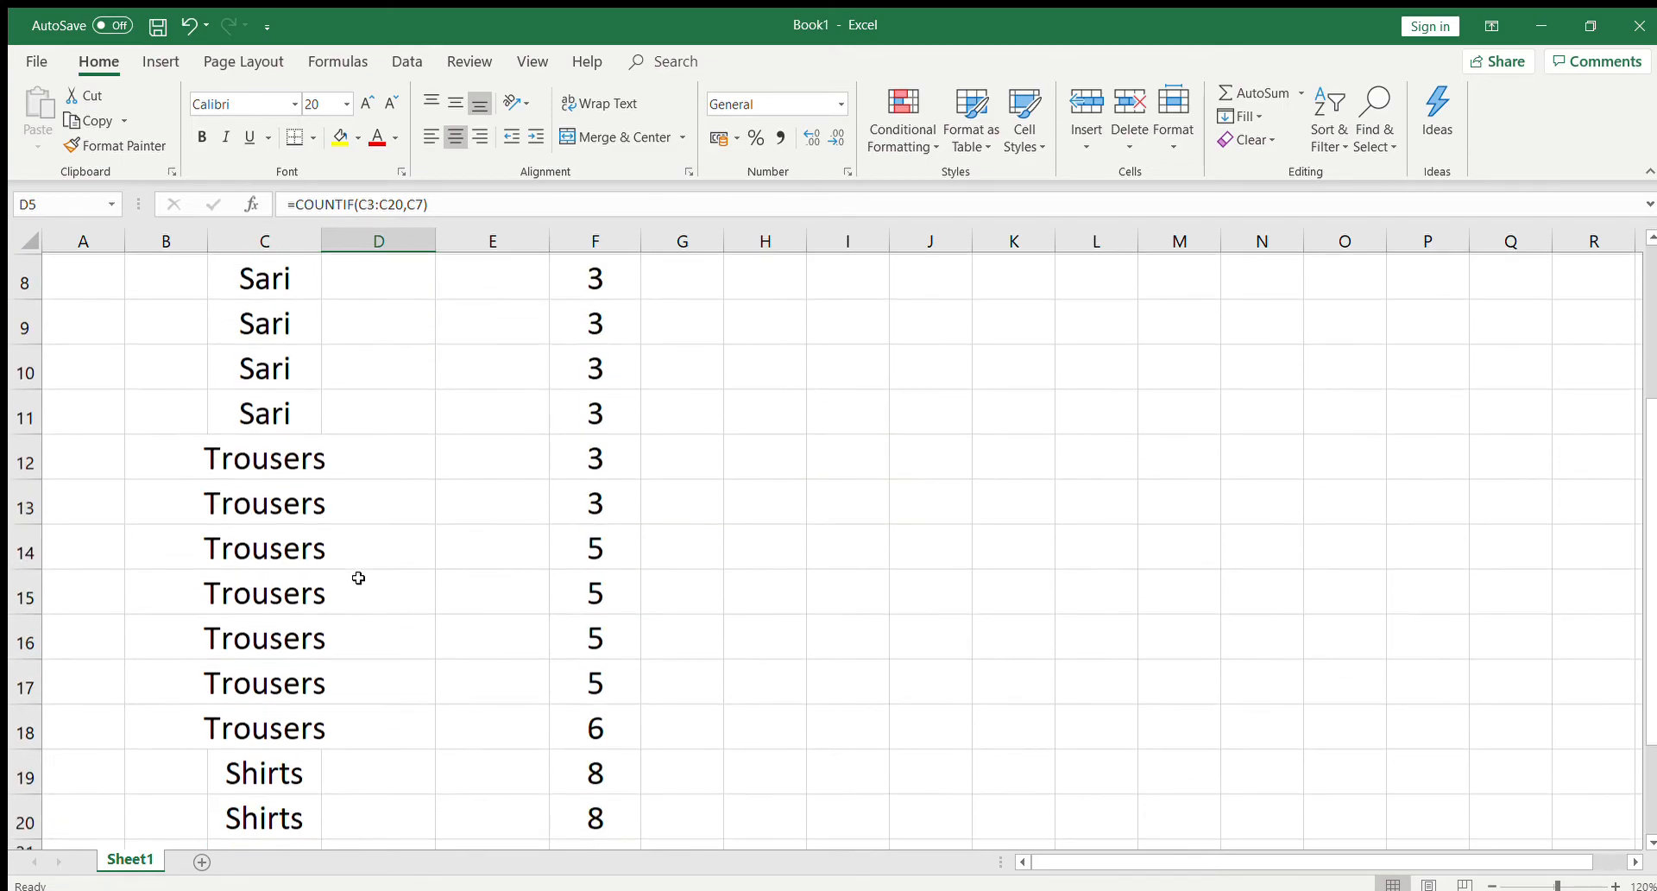
{"action": "scroll", "coordinate": [358, 577], "scroll_direction": "up", "scroll_amount": 3}
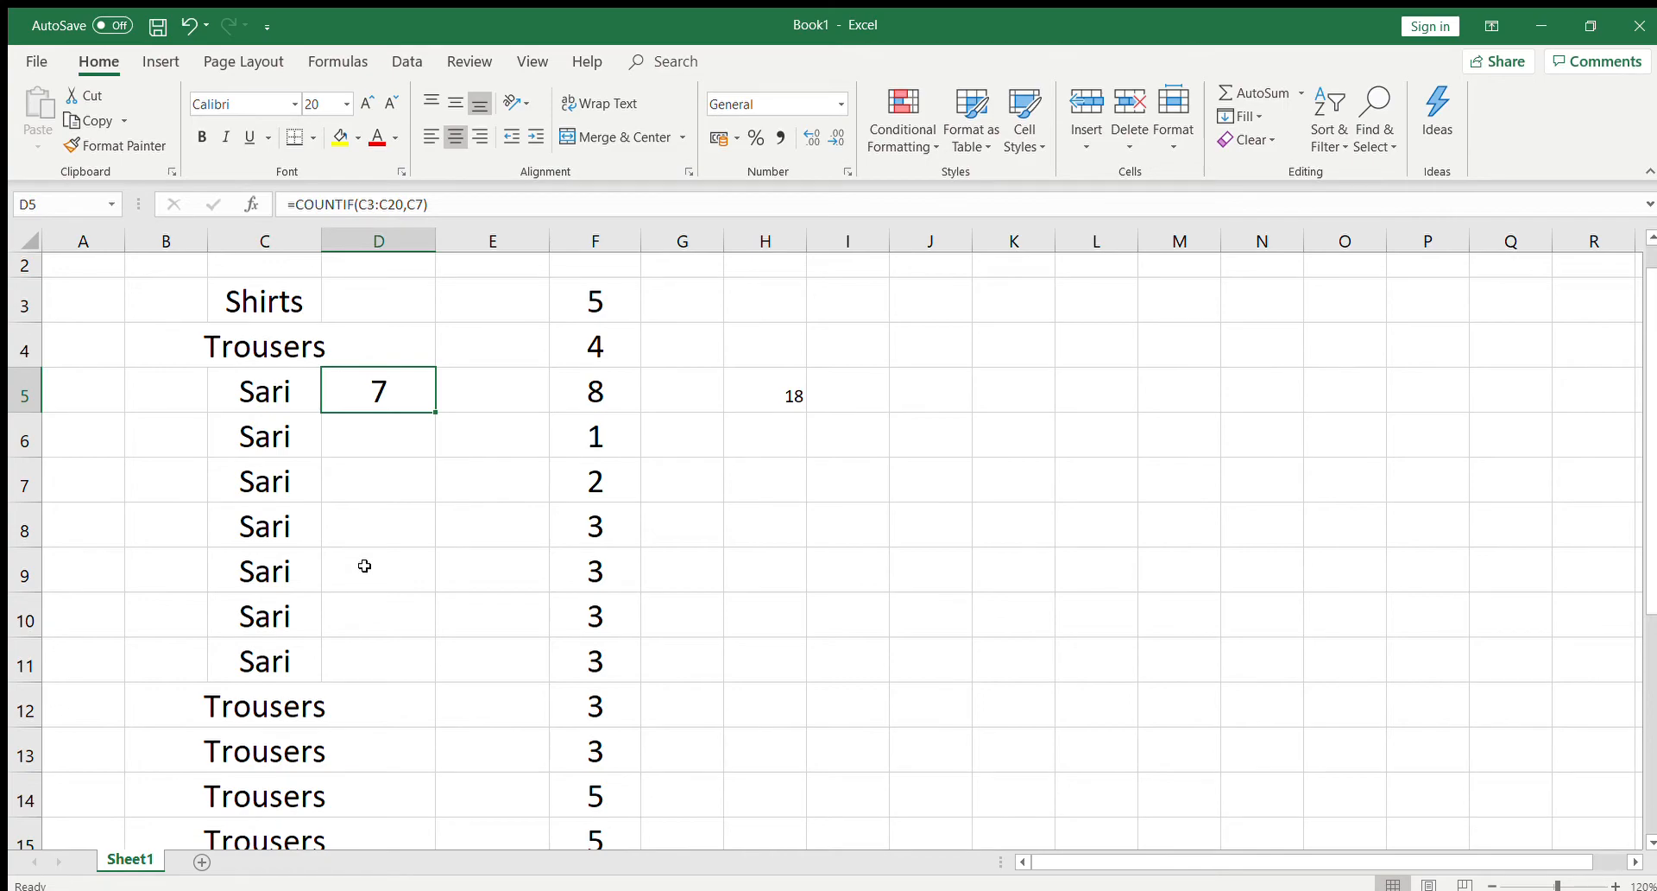
Step: Begin a formula in cell D6 with =countif(, correcting the misspelled function name
{"action": "left_click", "coordinate": [419, 428]}
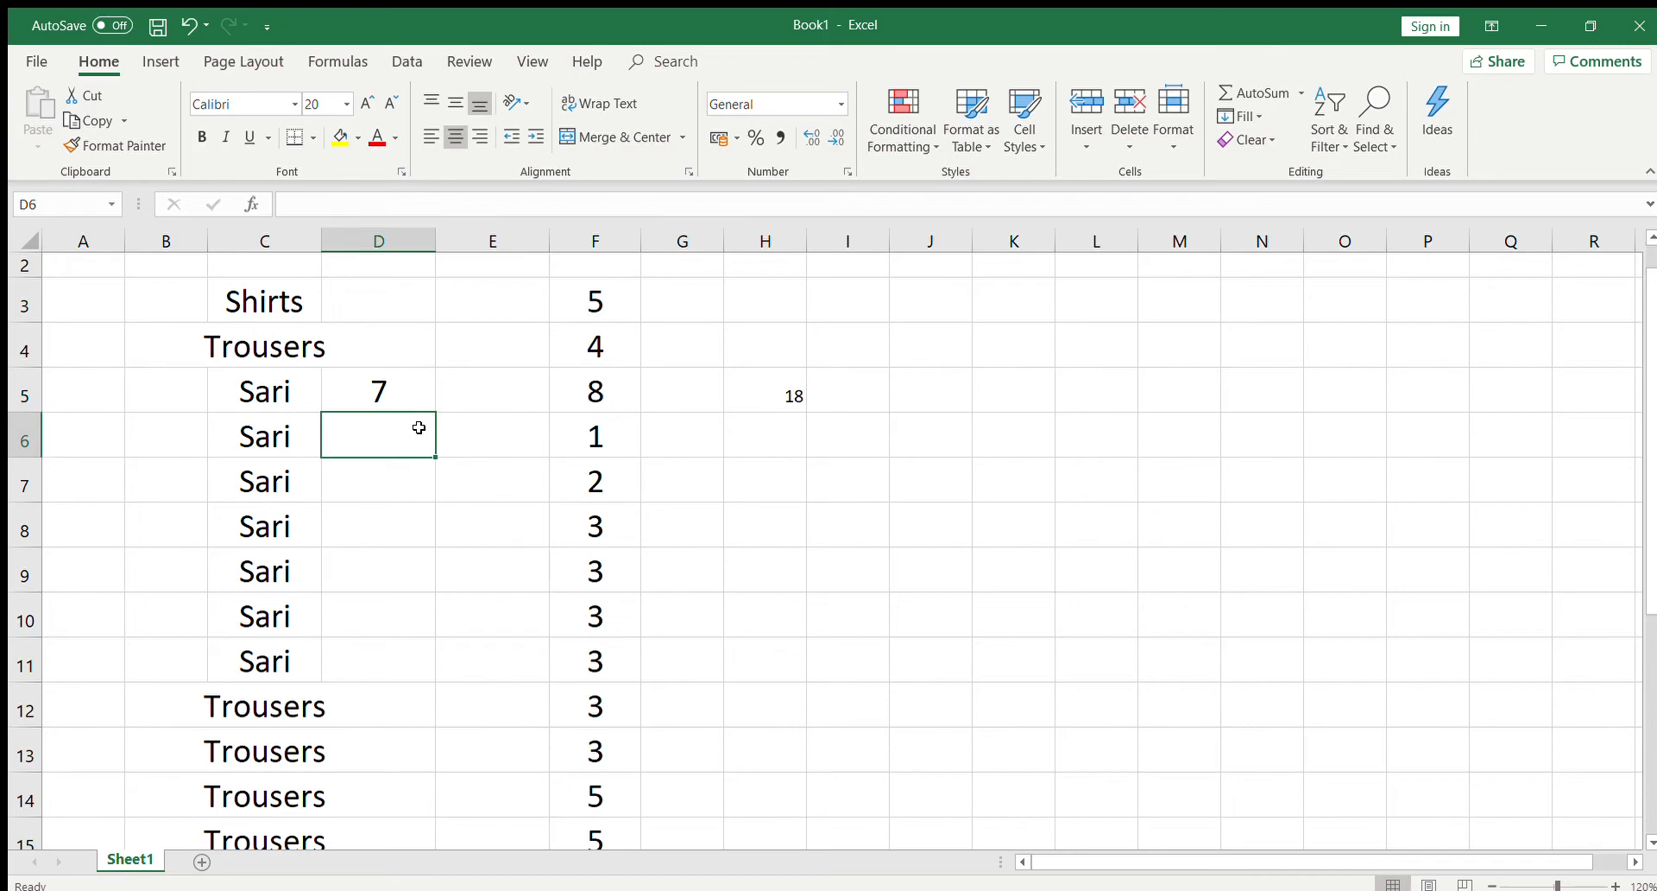
{"action": "type", "text": "="}
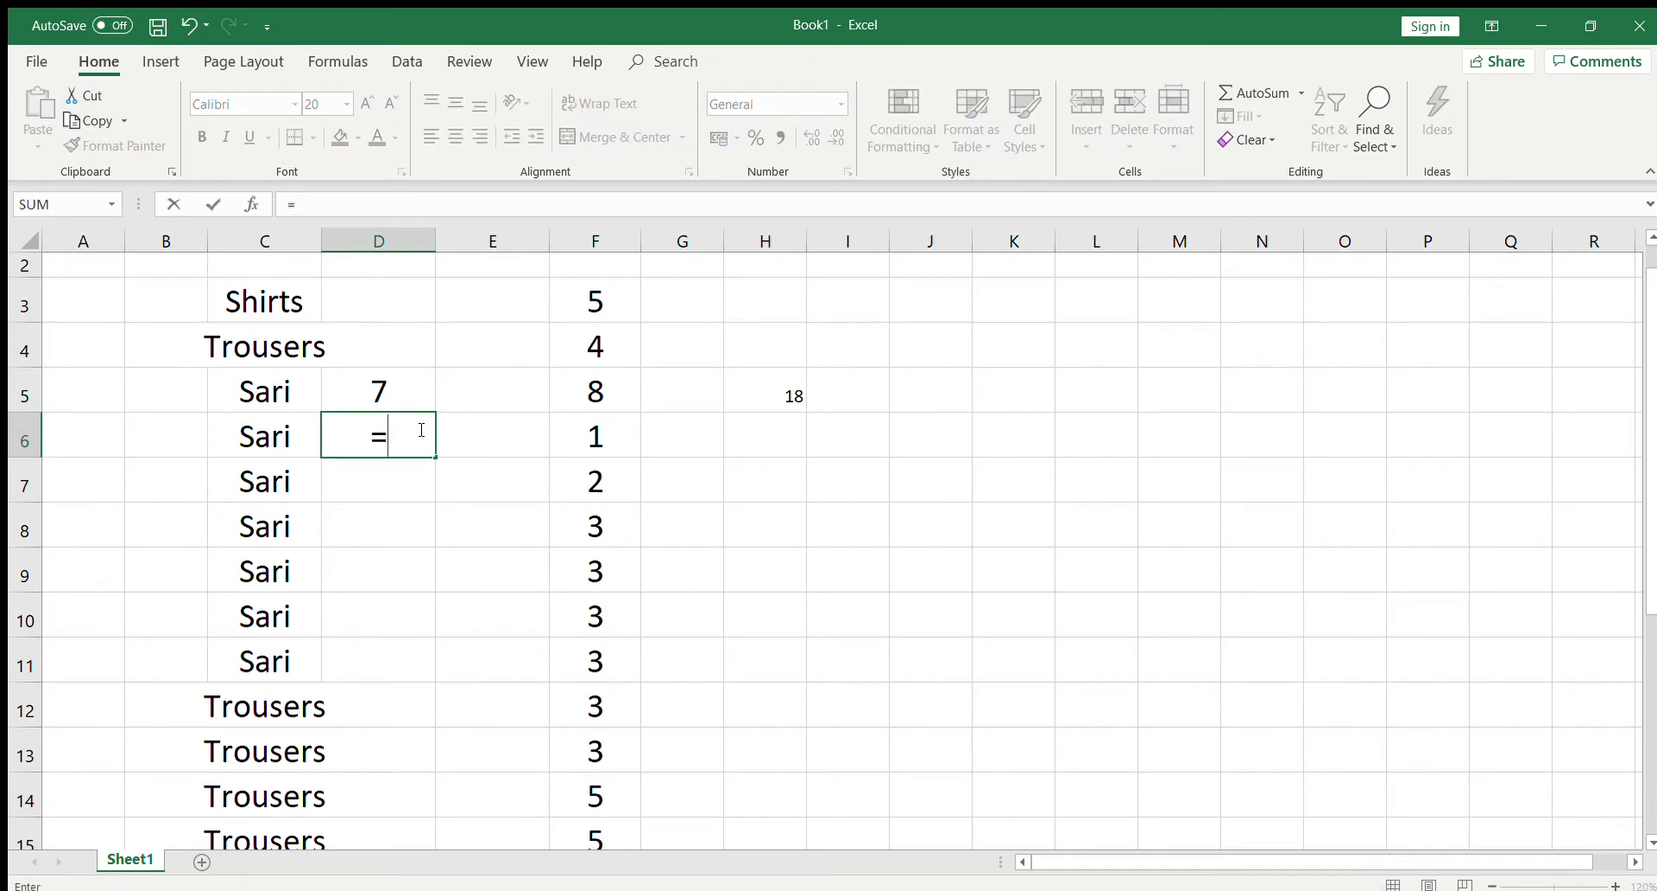
{"action": "type", "text": "counif"}
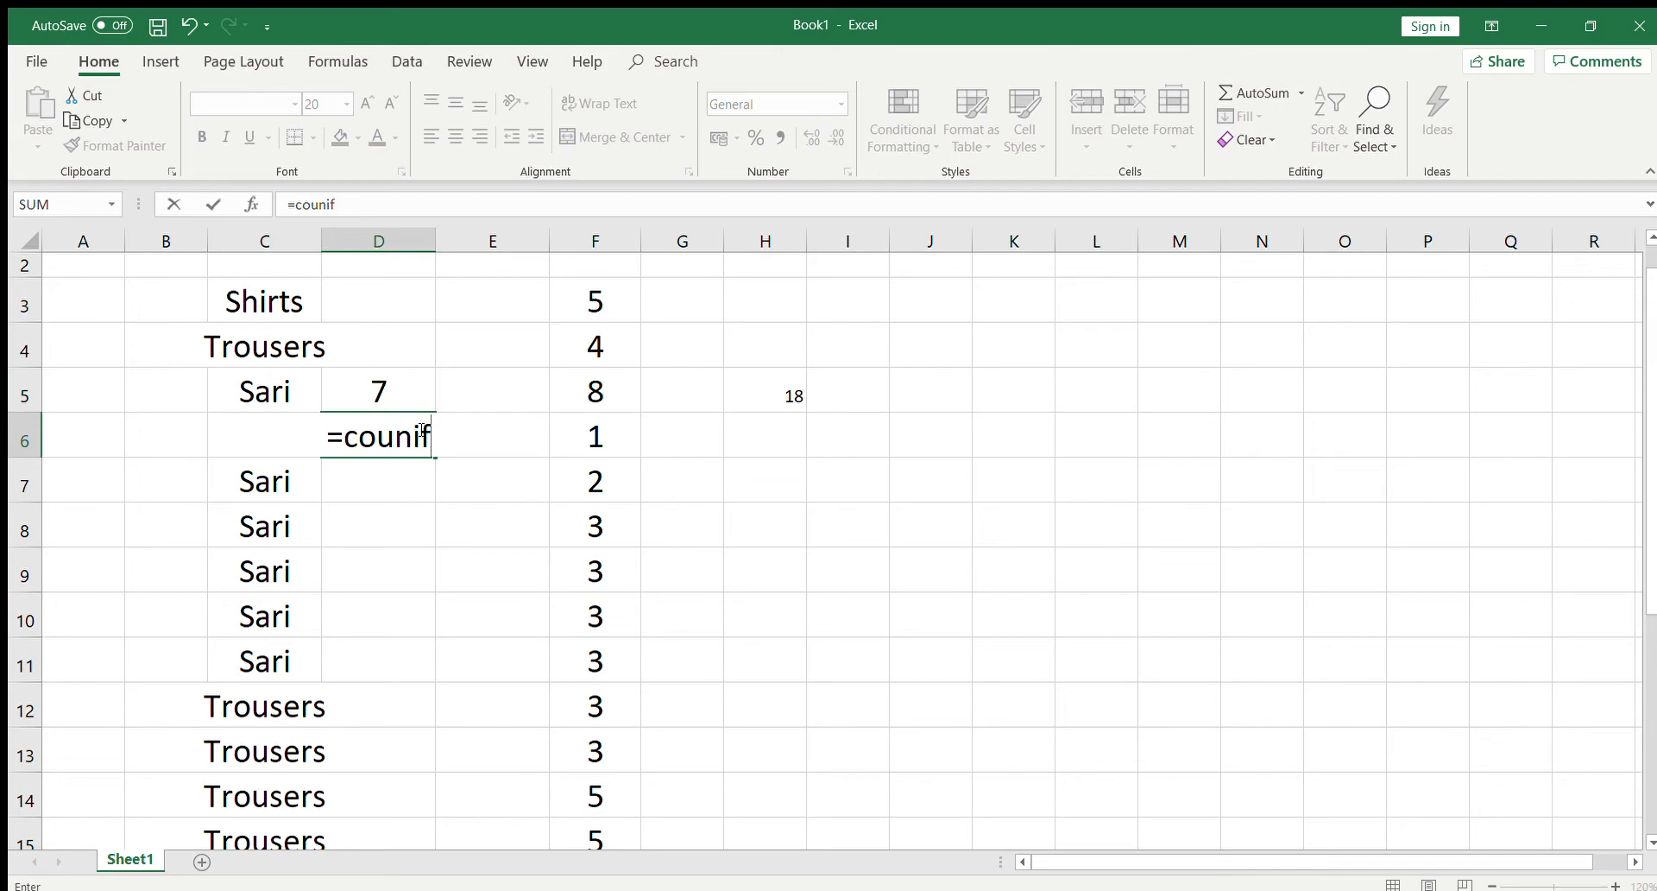
{"action": "type", "text": "("}
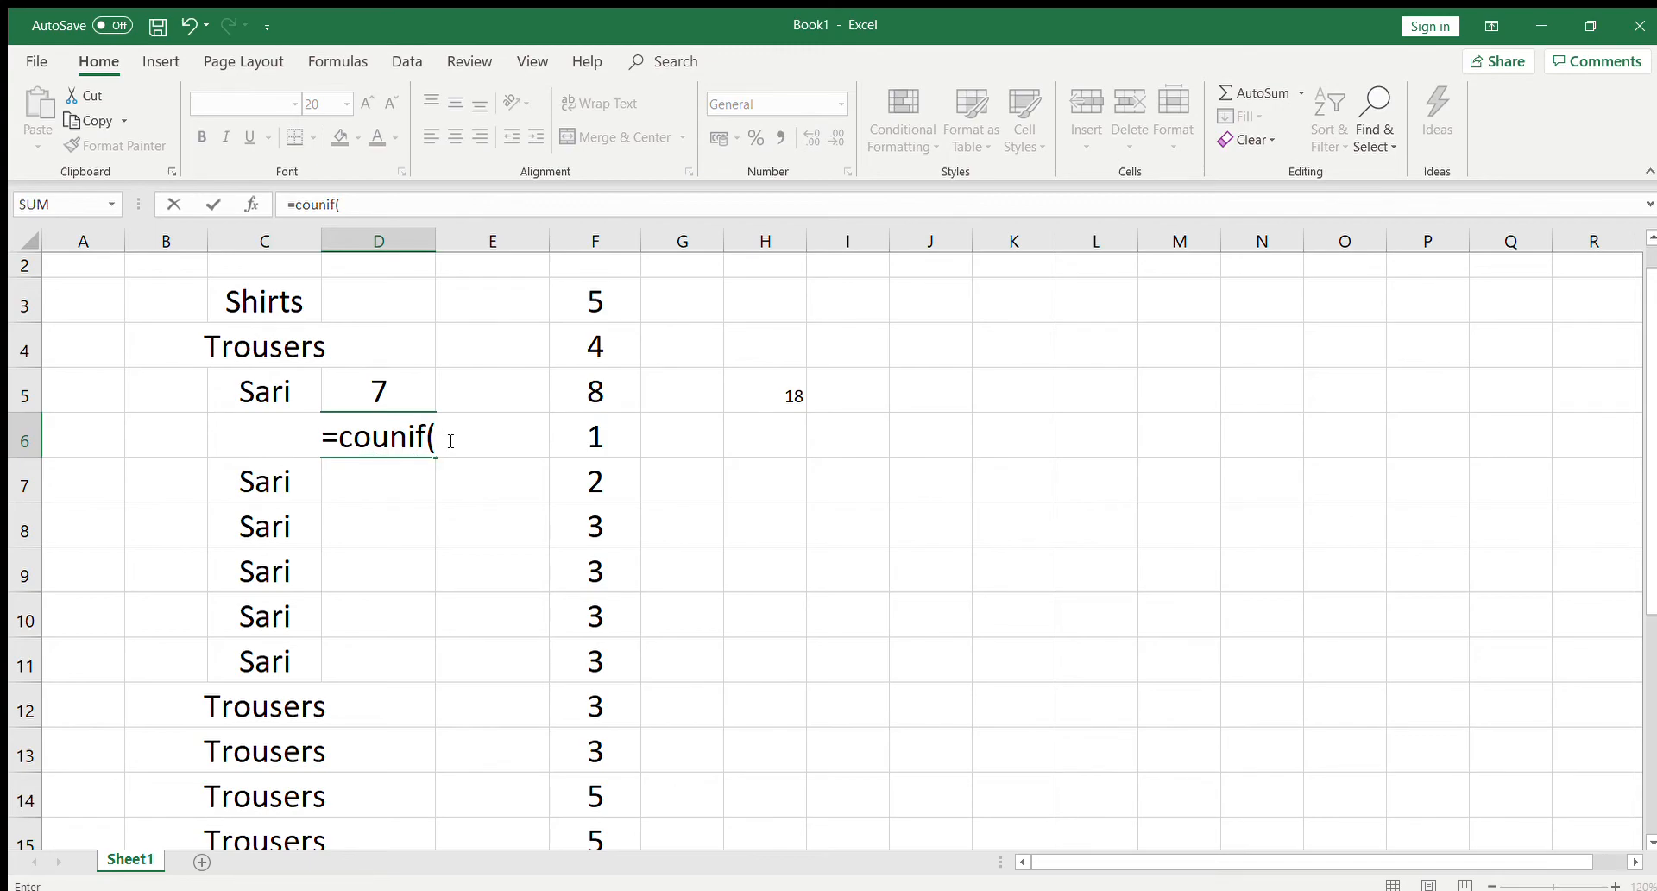
{"action": "left_click", "coordinate": [391, 436]}
{"action": "type", "text": "t"}
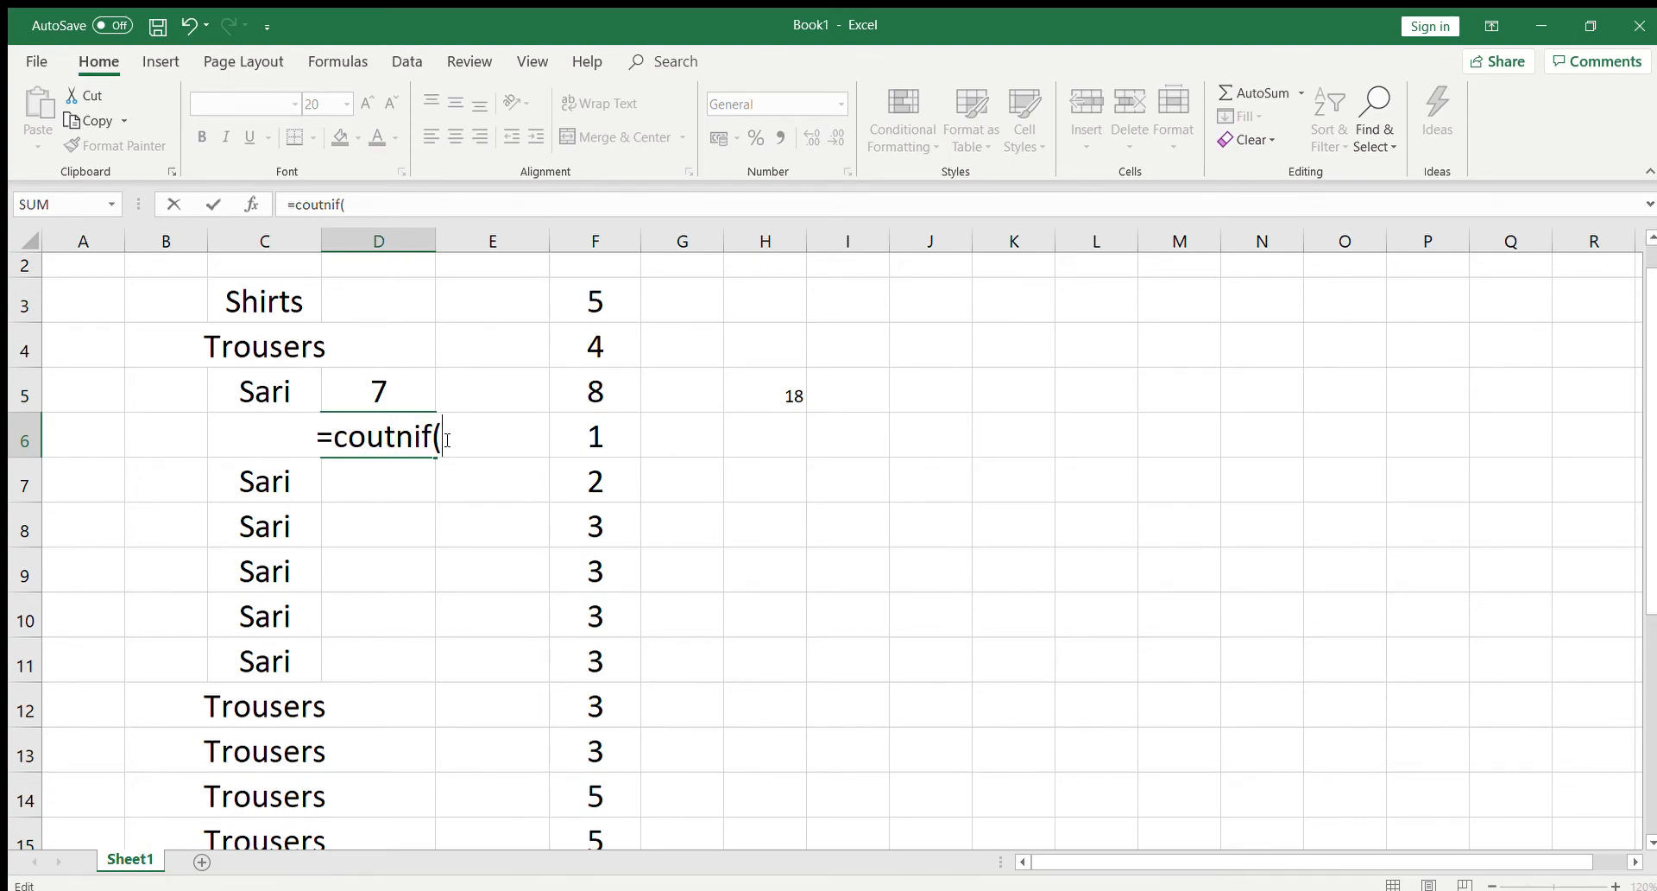
{"action": "key", "text": "BackSpace"}
{"action": "key", "text": "BackSpace"}
{"action": "key", "text": "BackSpace"}
{"action": "key", "text": "BackSpace"}
{"action": "key", "text": "BackSpace"}
{"action": "key", "text": "BackSpace"}
{"action": "key", "text": "BackSpace"}
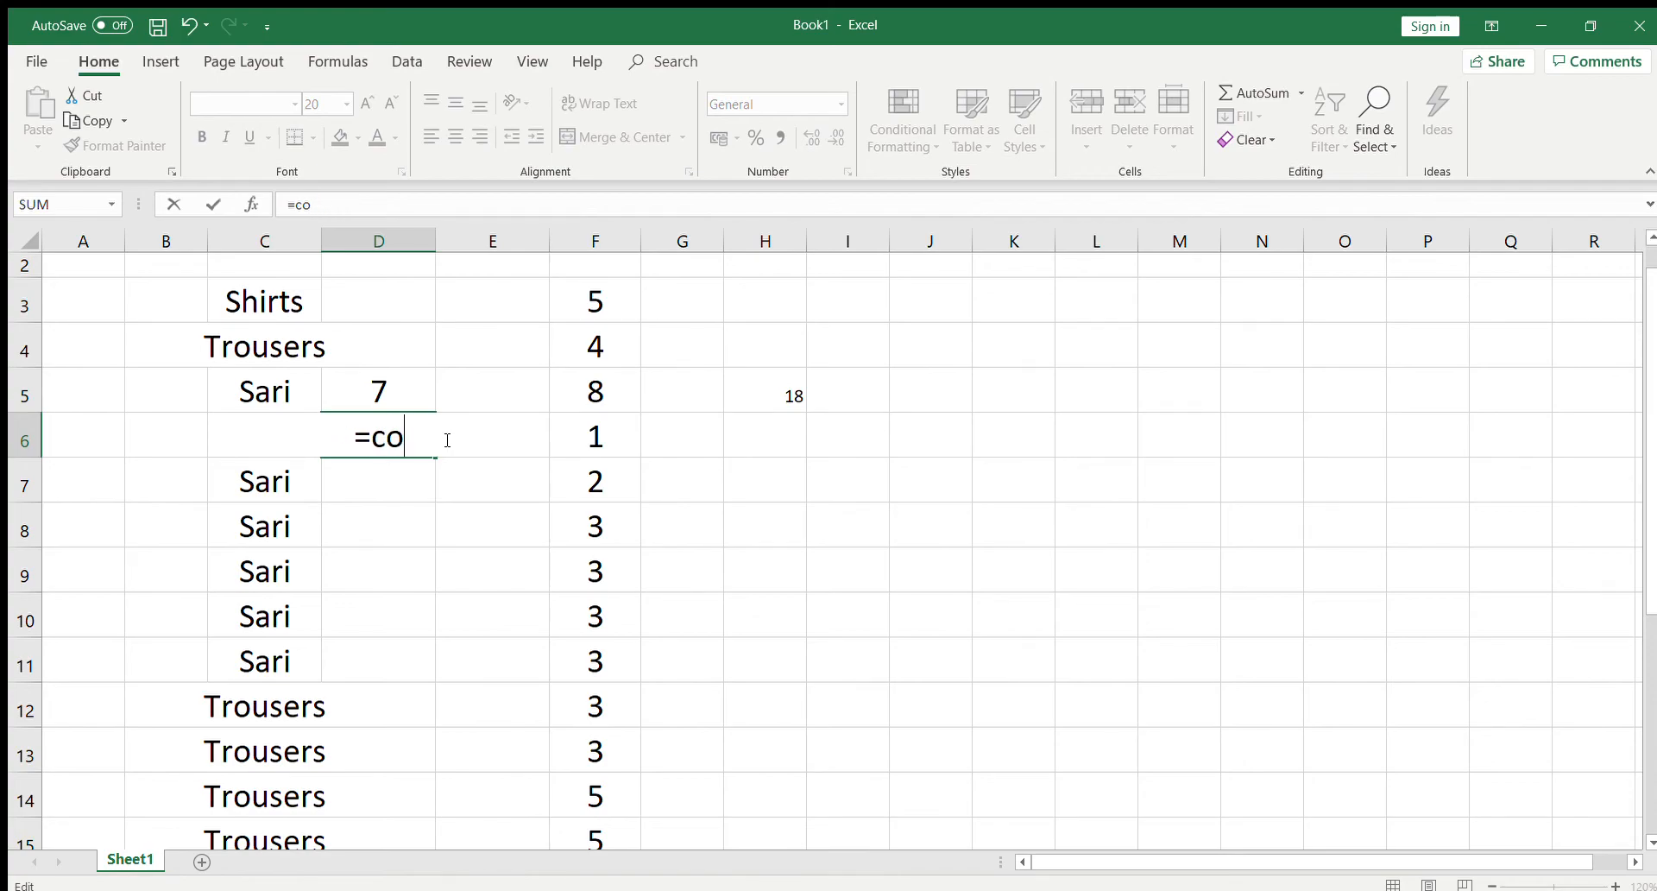
{"action": "type", "text": "unt"}
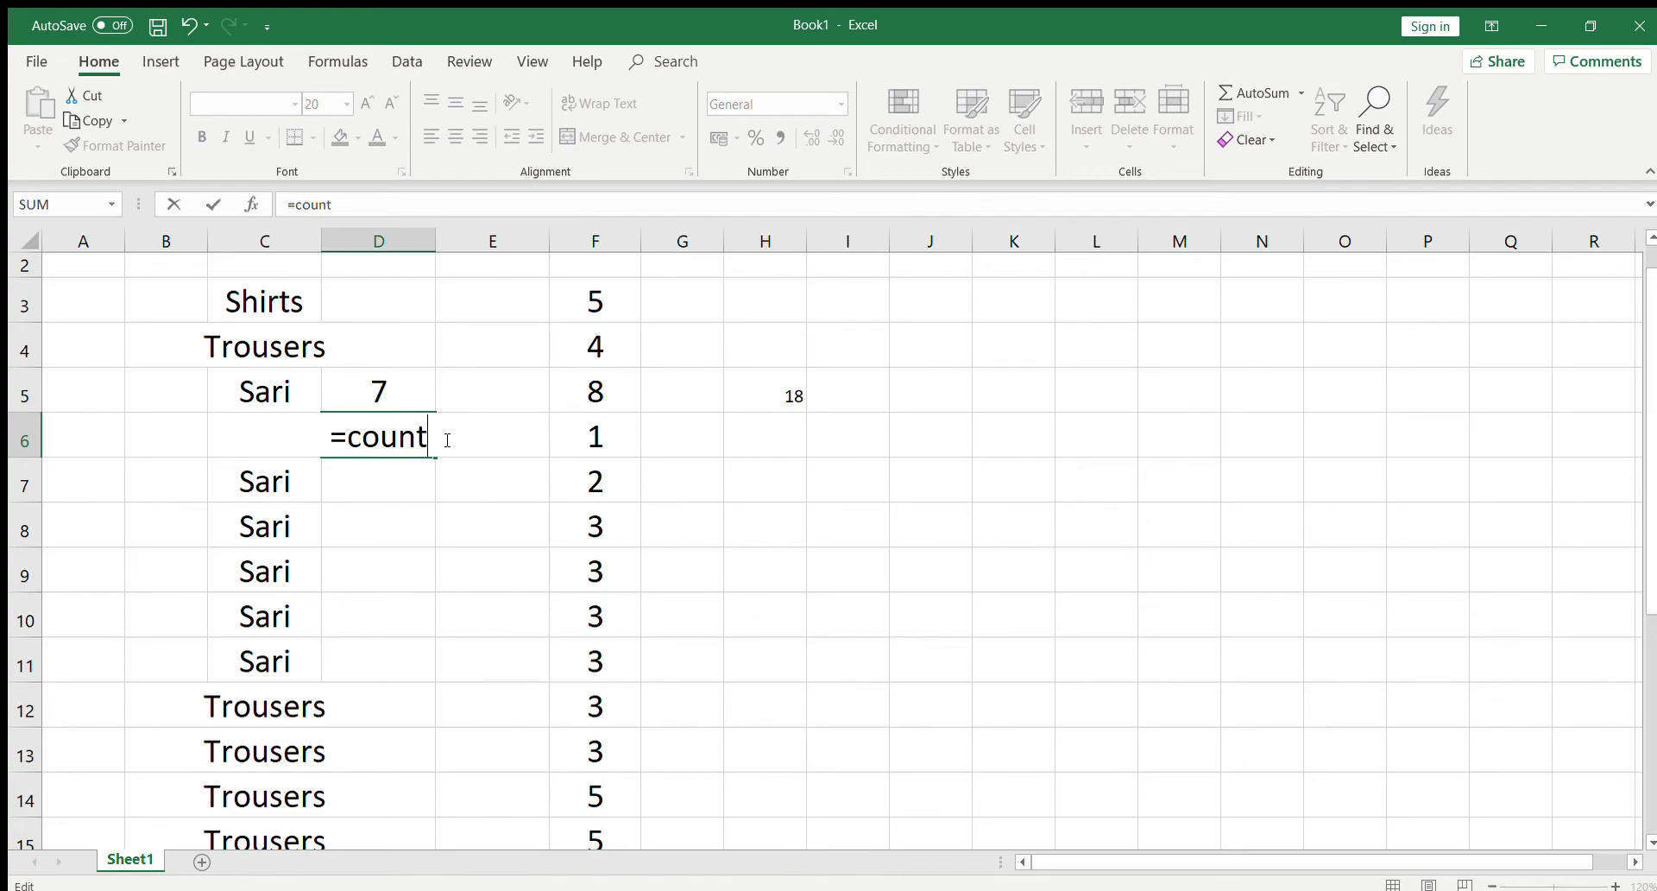
{"action": "type", "text": "if("}
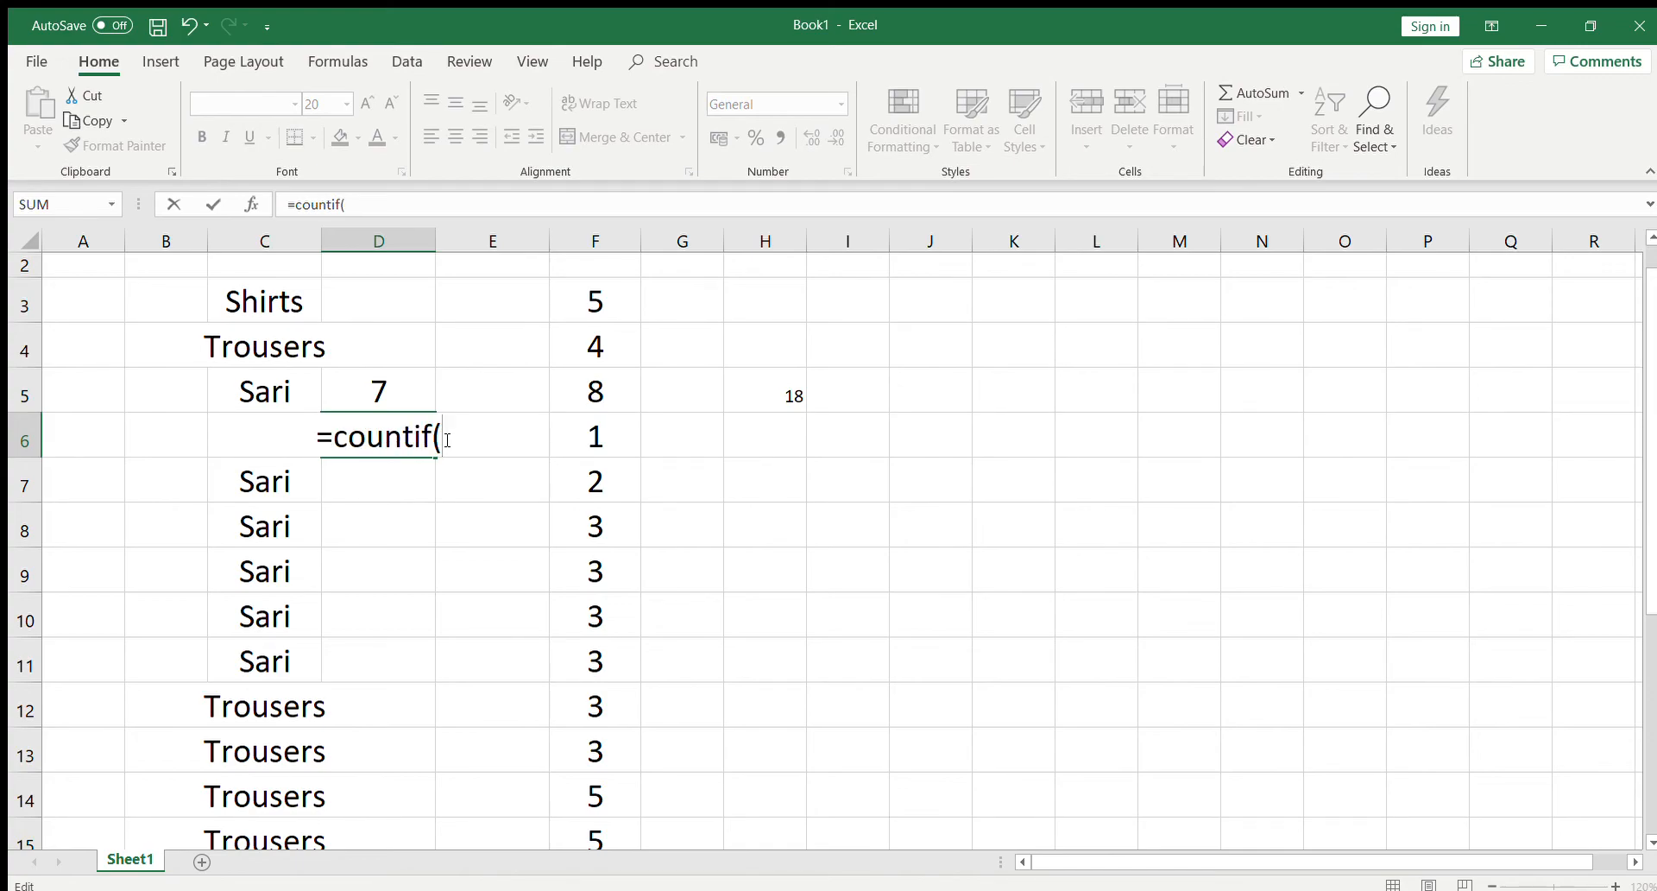
Step: Complete the D6 formula as =COUNTIF(C3:C20,C12) to count the Trousers entries, check it against the list and reselect D6
{"action": "scroll", "coordinate": [333, 359], "scroll_direction": "up", "scroll_amount": 1}
{"action": "left_click_drag", "start_coordinate": [292, 328], "coordinate": [299, 754]}
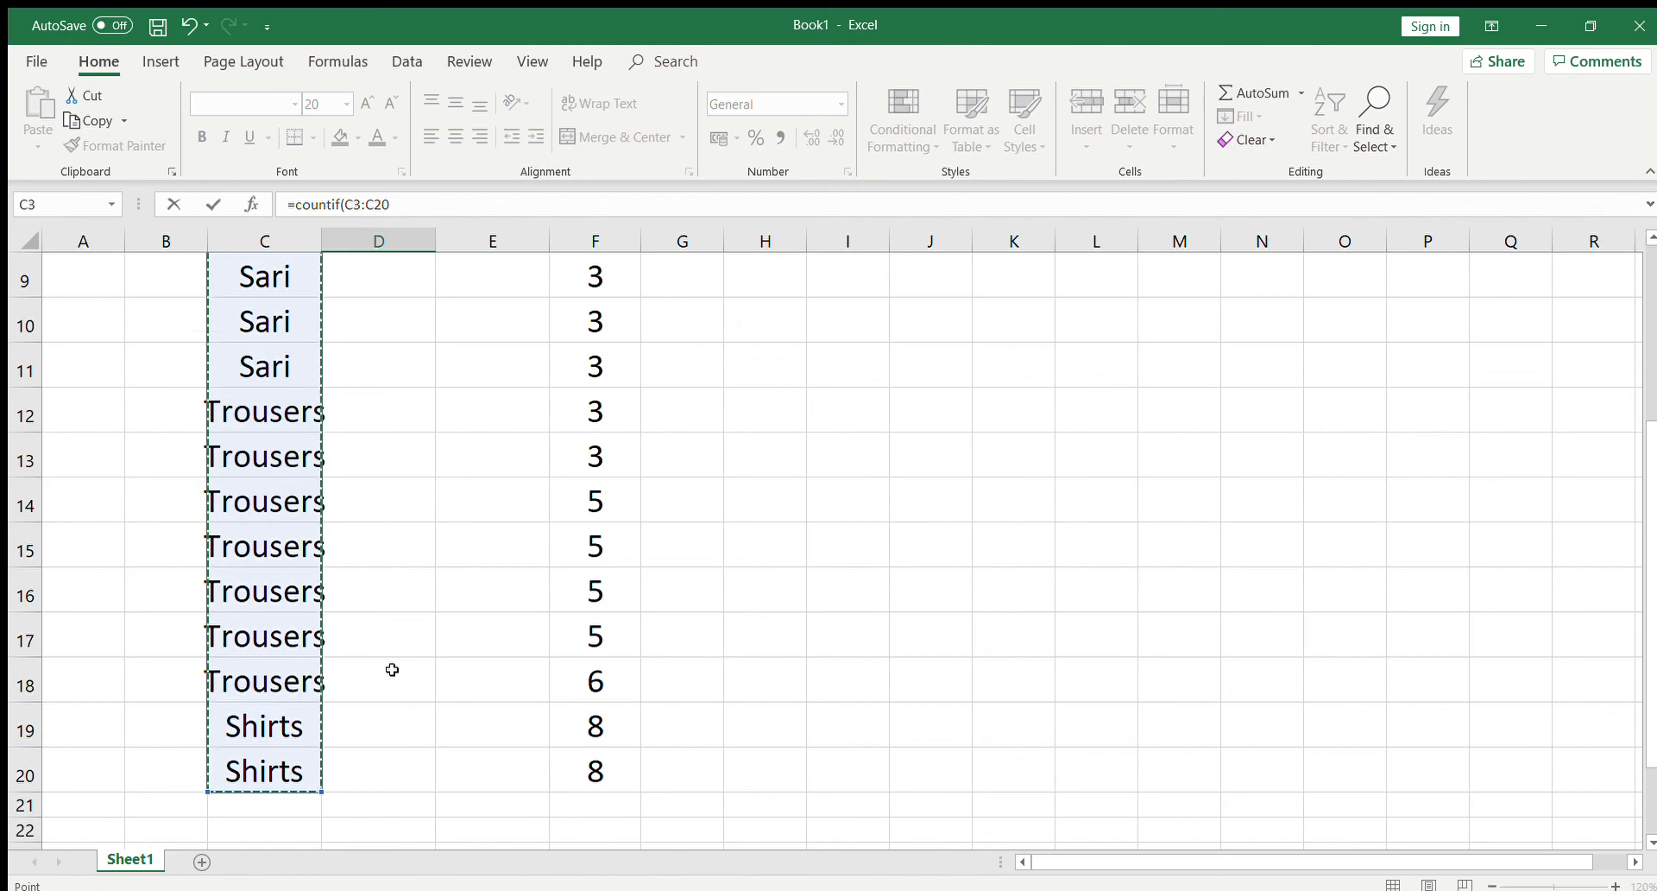
{"action": "type", "text": ","}
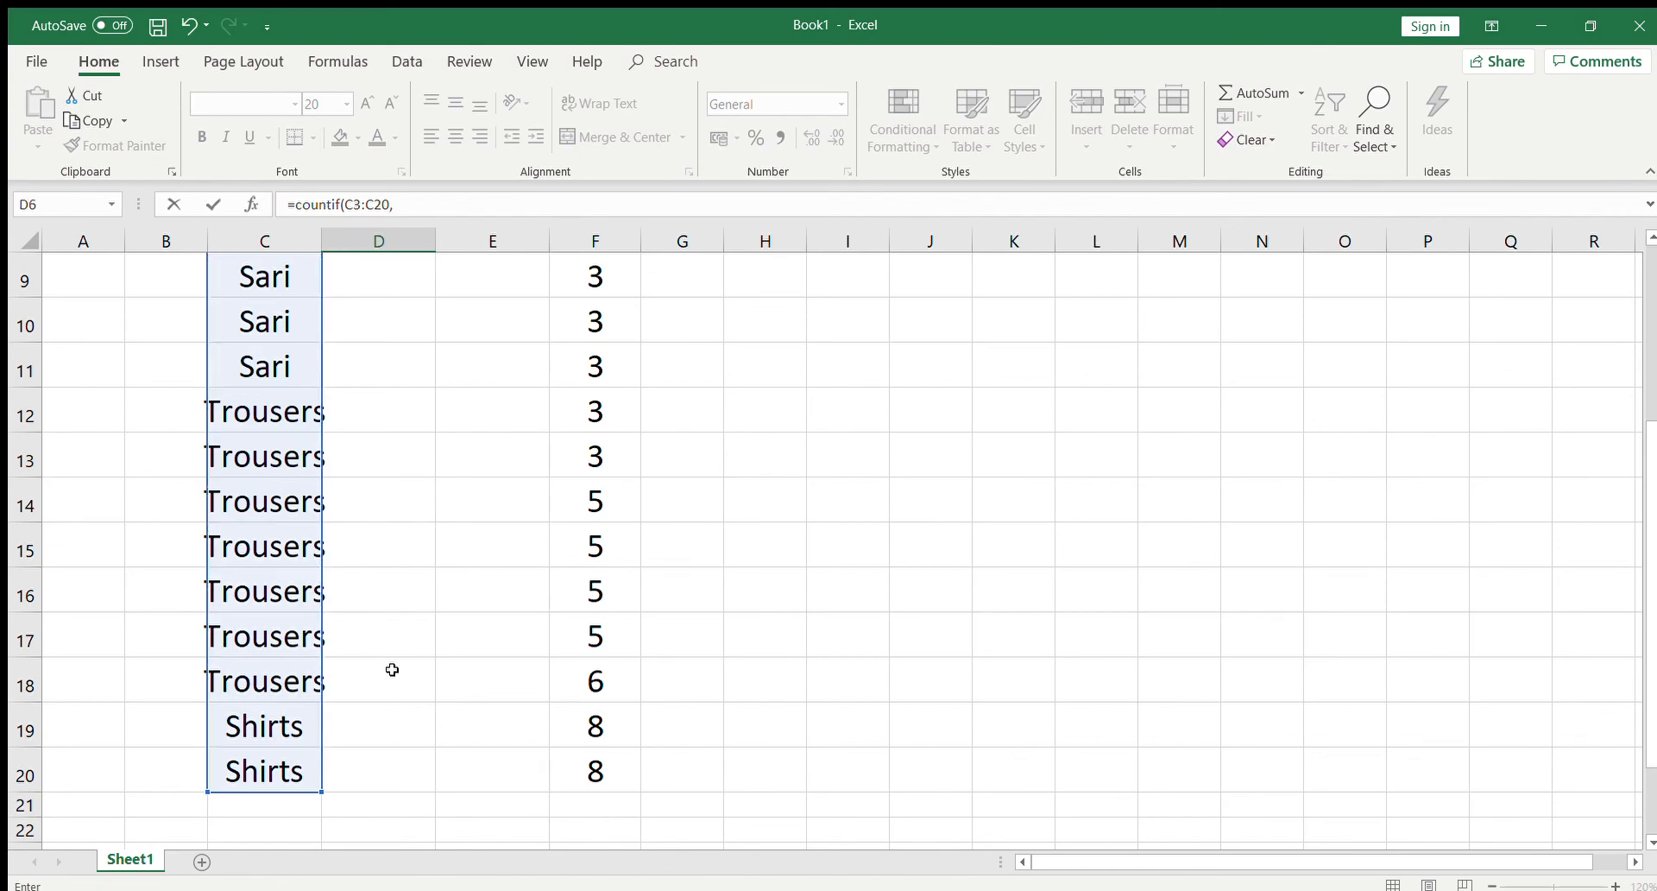
{"action": "scroll", "coordinate": [411, 599], "scroll_direction": "up", "scroll_amount": 1}
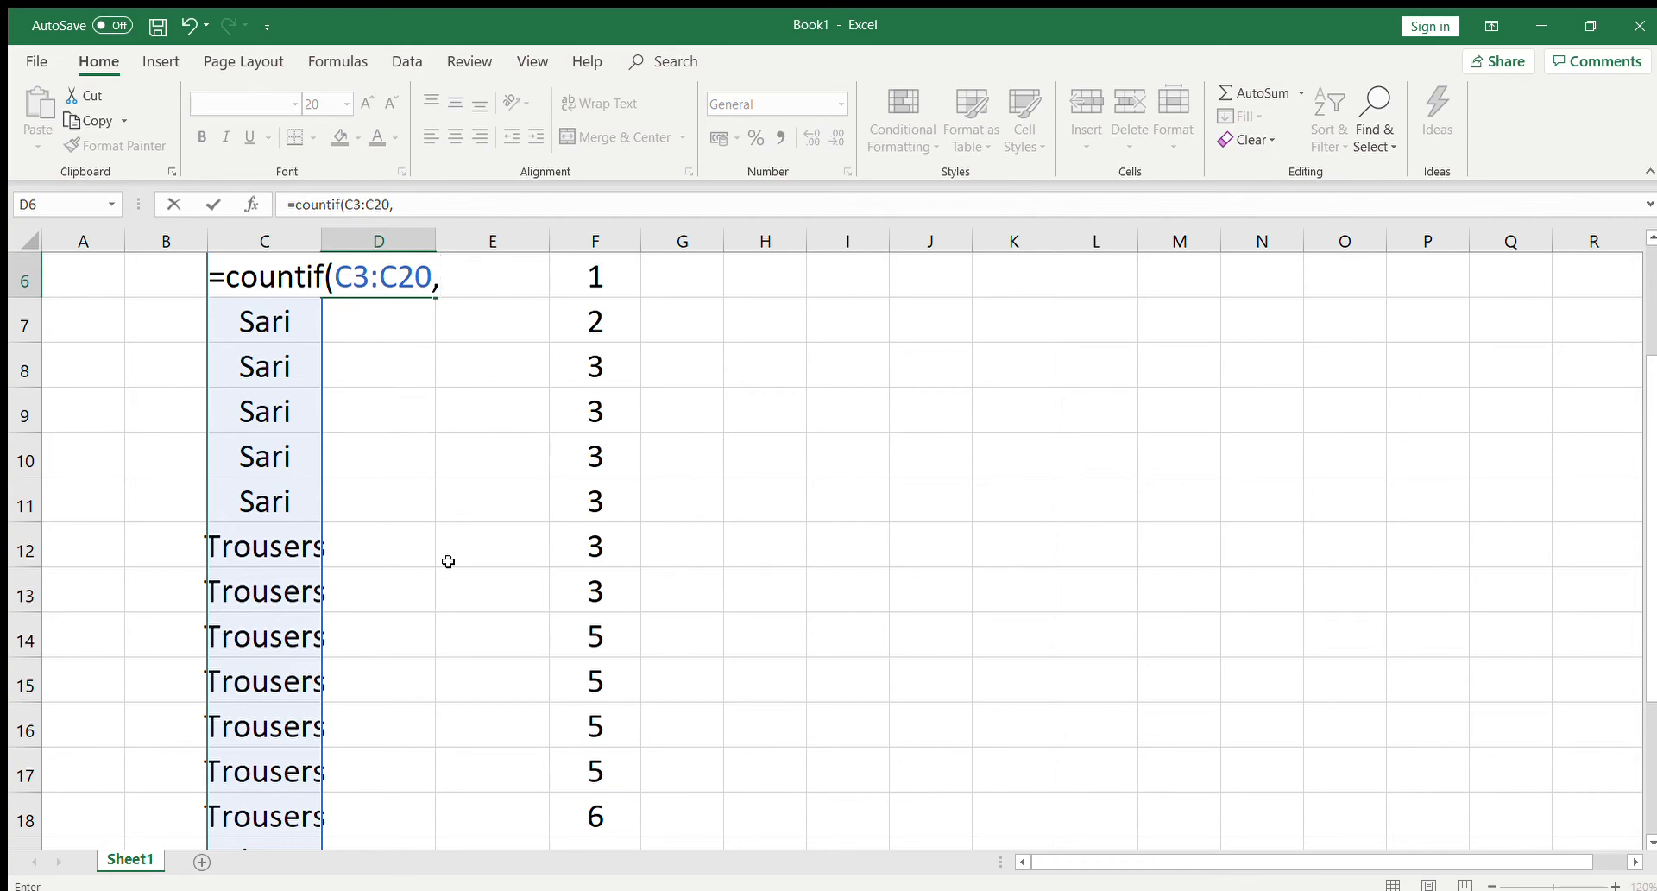
{"action": "left_click", "coordinate": [269, 549]}
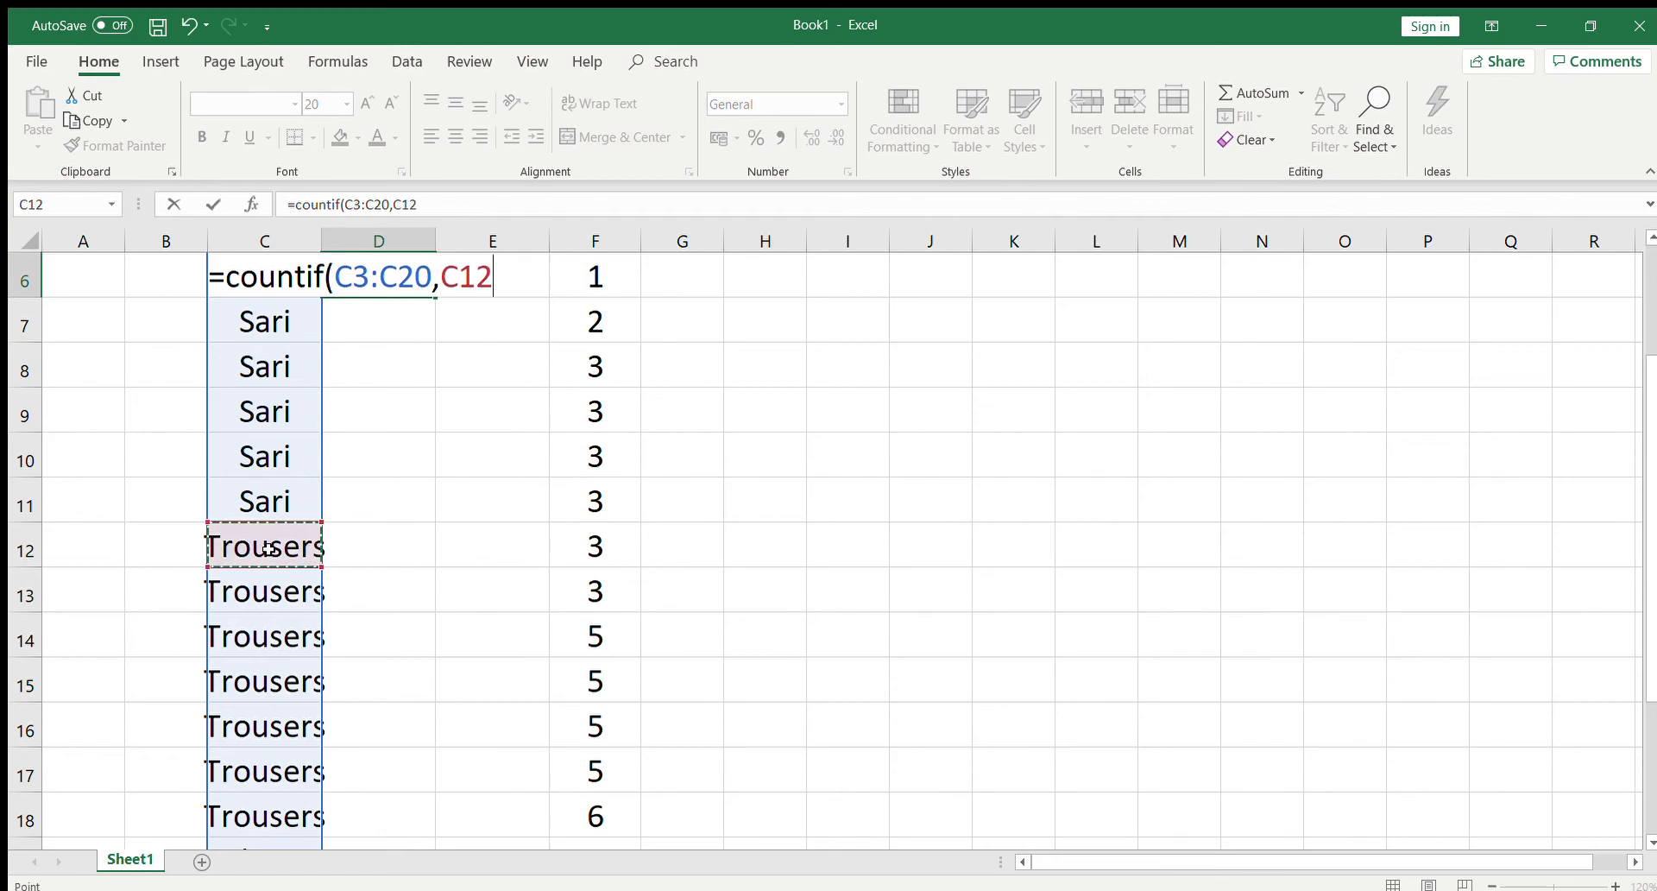
{"action": "type", "text": ")"}
{"action": "key", "text": "Return"}
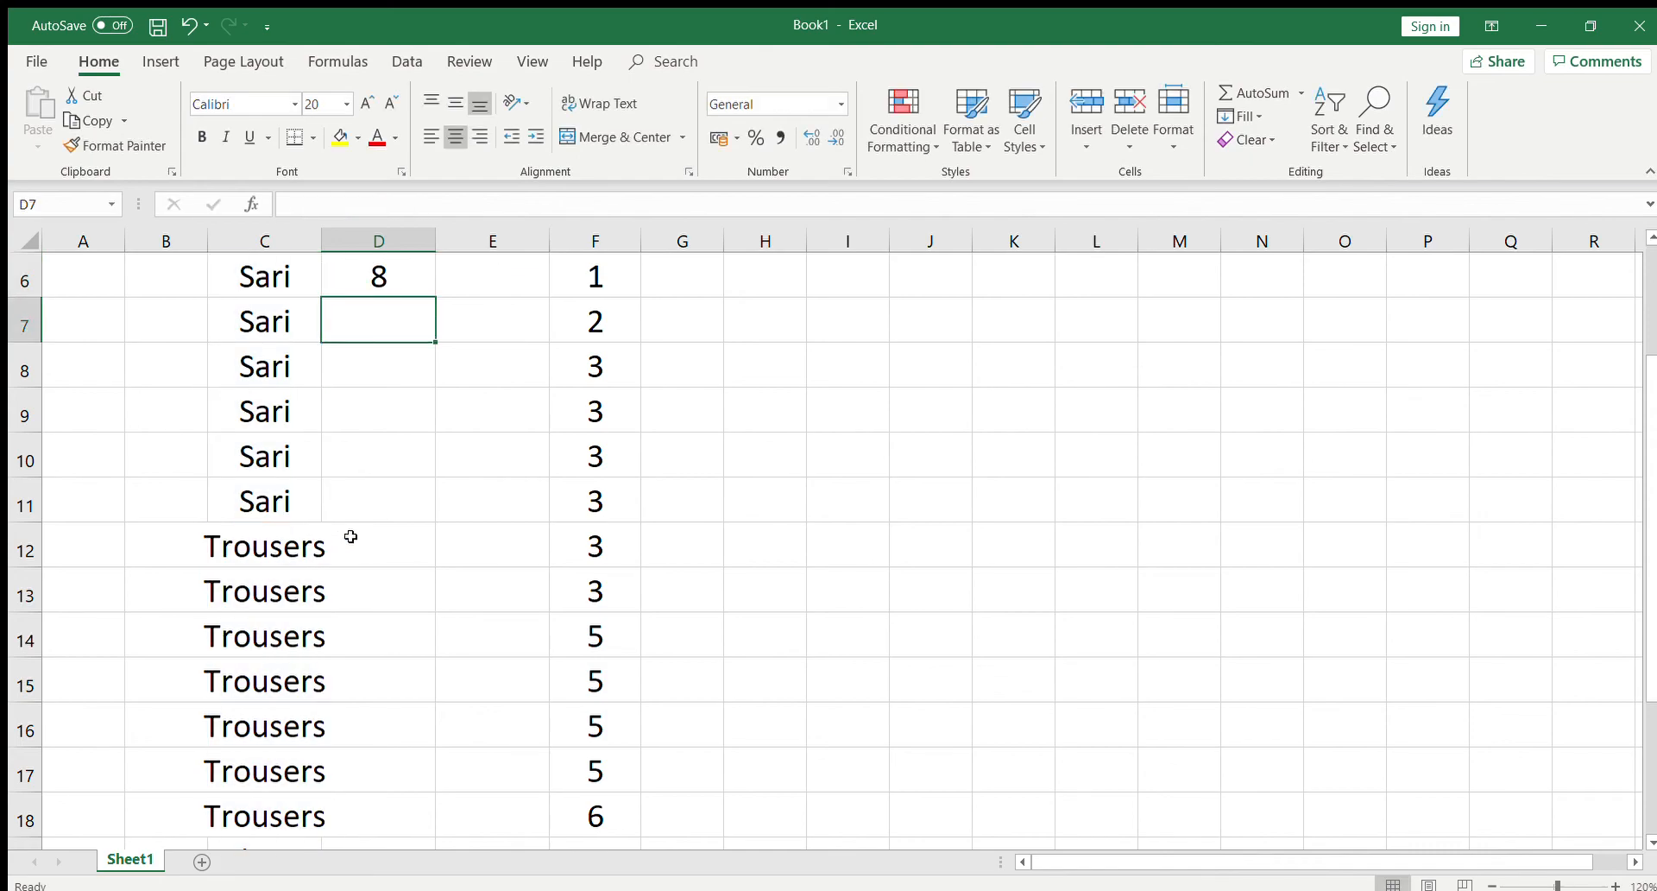
{"action": "scroll", "coordinate": [420, 502], "scroll_direction": "up", "scroll_amount": 1}
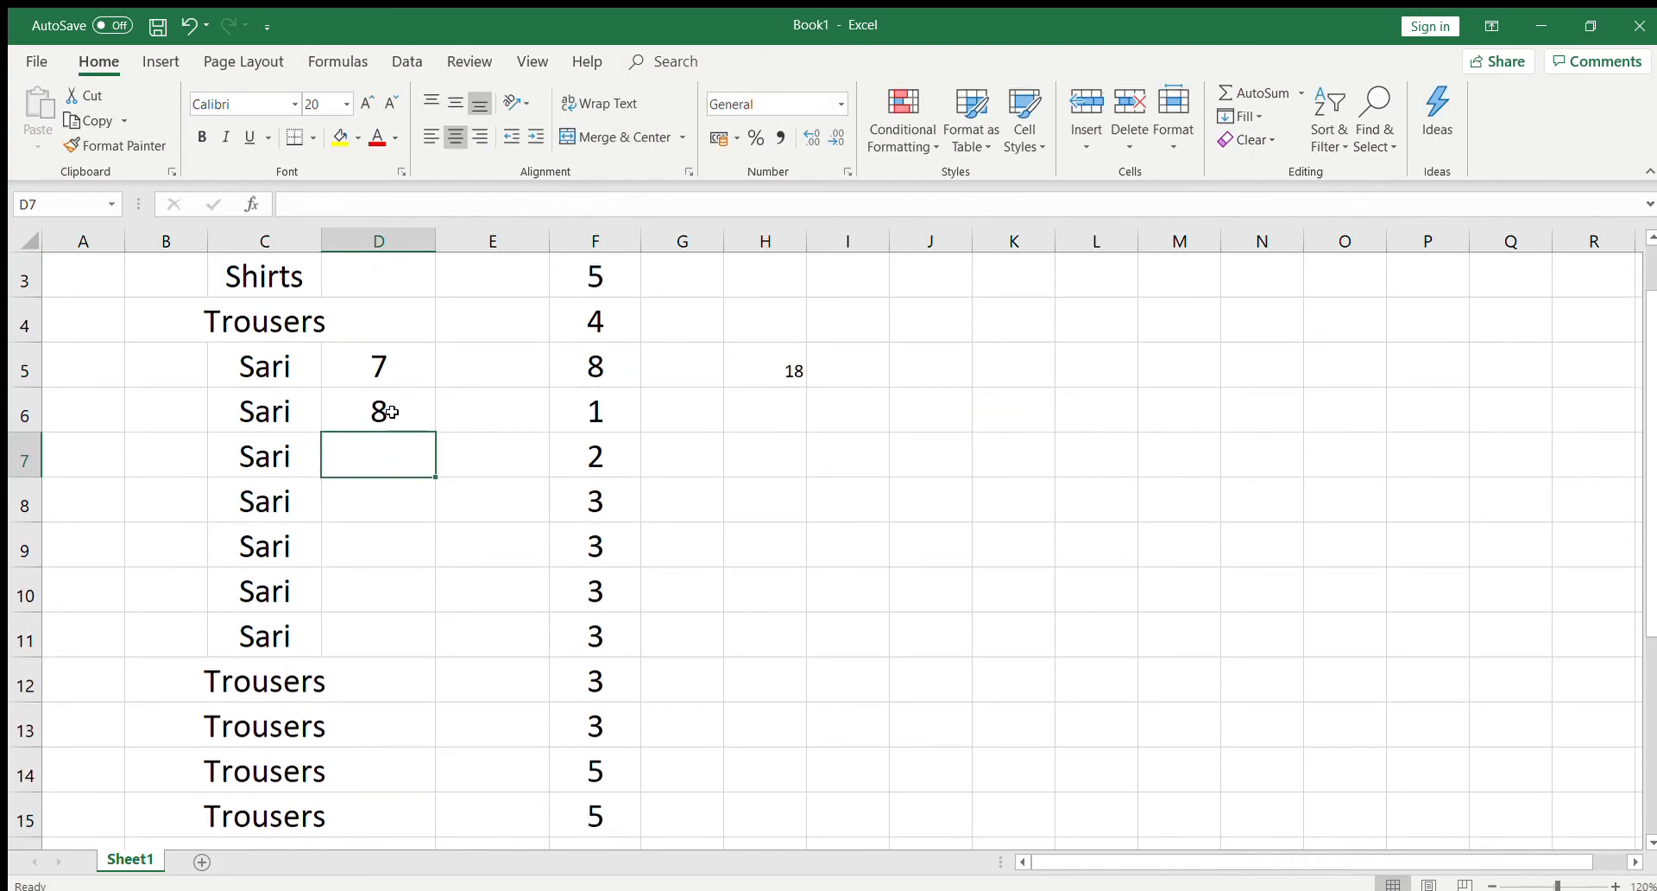
{"action": "scroll", "coordinate": [336, 608], "scroll_direction": "down", "scroll_amount": 1}
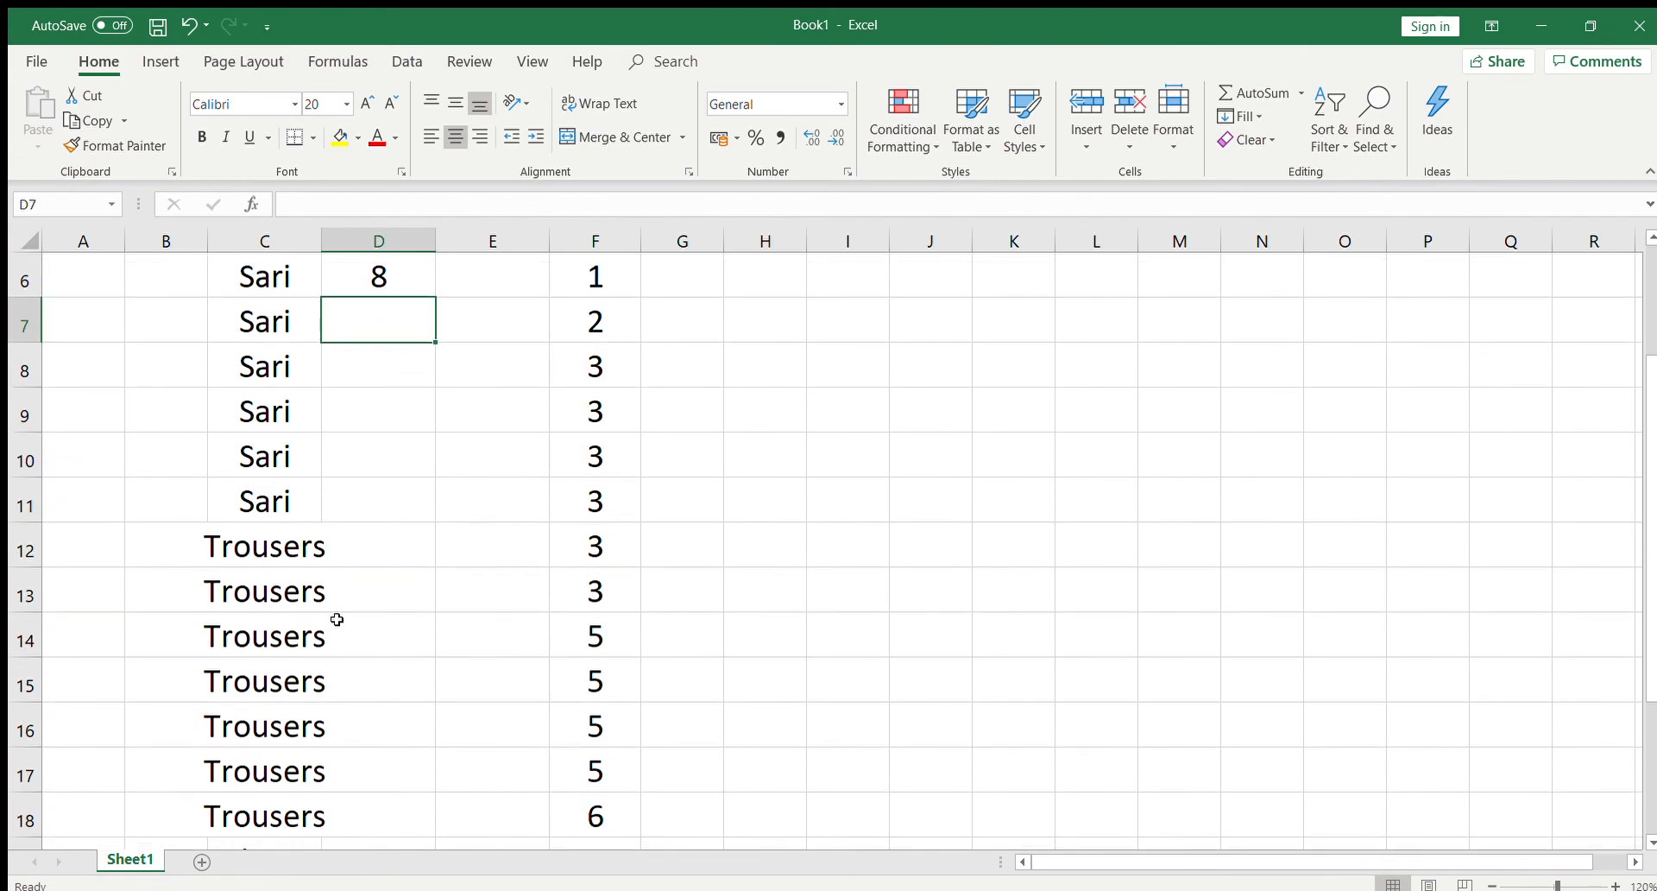
{"action": "scroll", "coordinate": [380, 403], "scroll_direction": "up", "scroll_amount": 2}
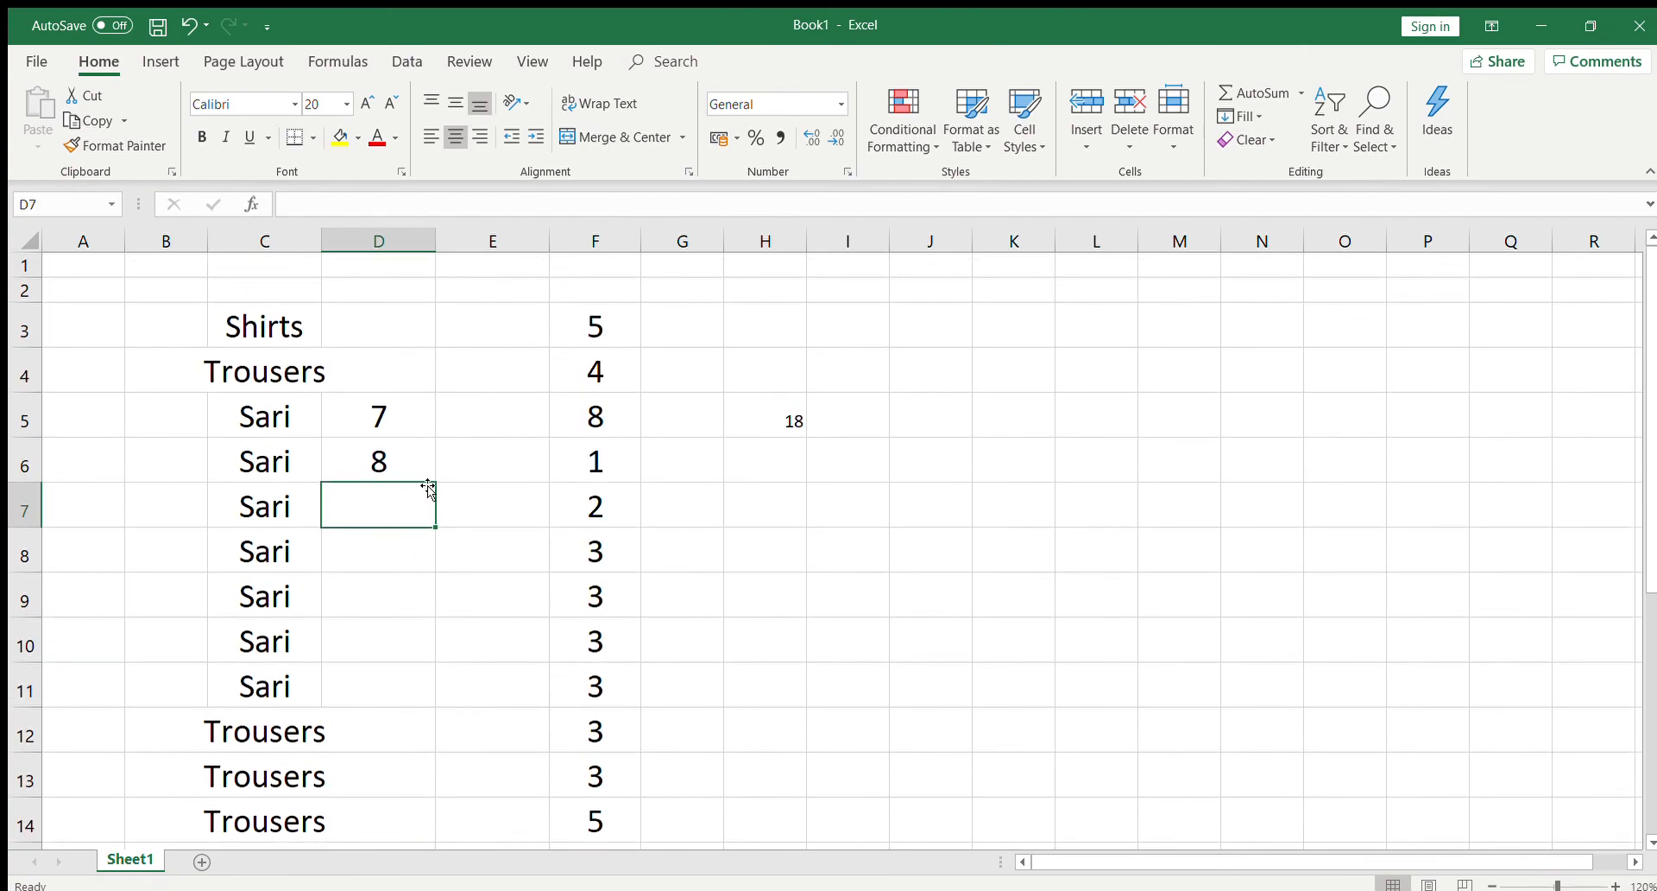
{"action": "left_click", "coordinate": [398, 462]}
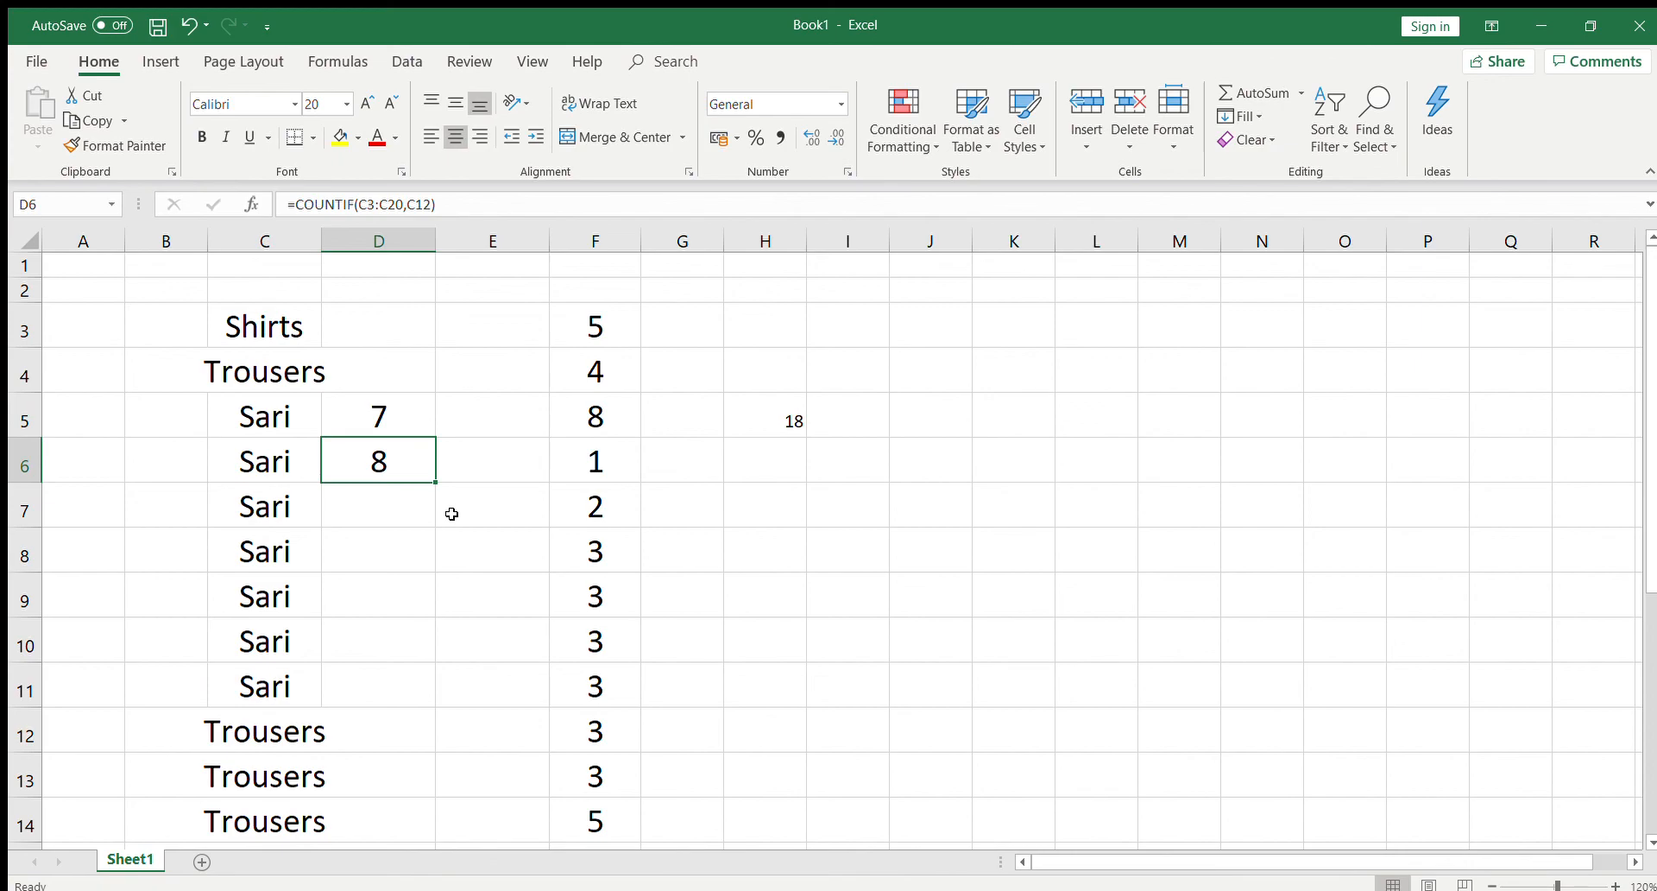